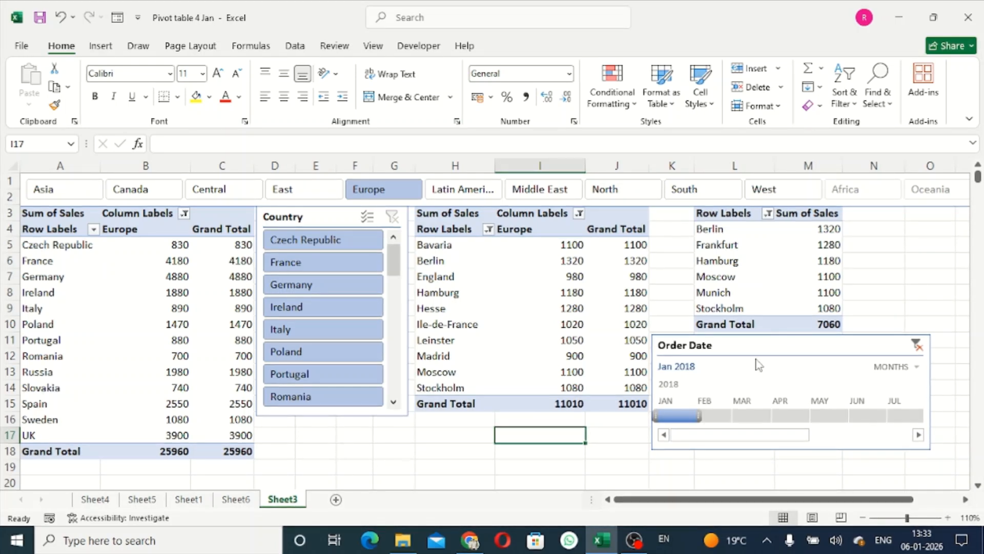
Step: Try the dark gold style on the Region slicer, and replace it with the custom green and orange style
left_click(463, 174)
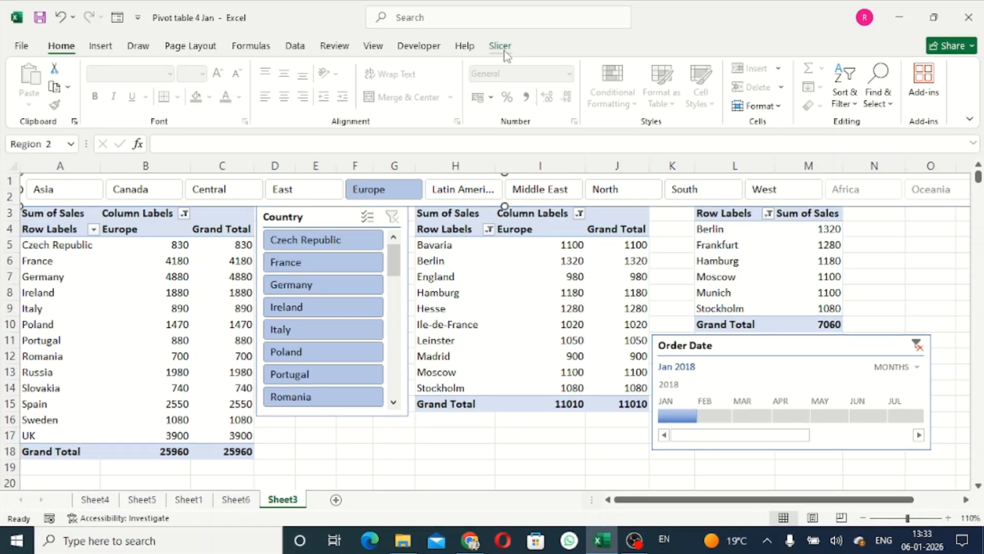
left_click(501, 46)
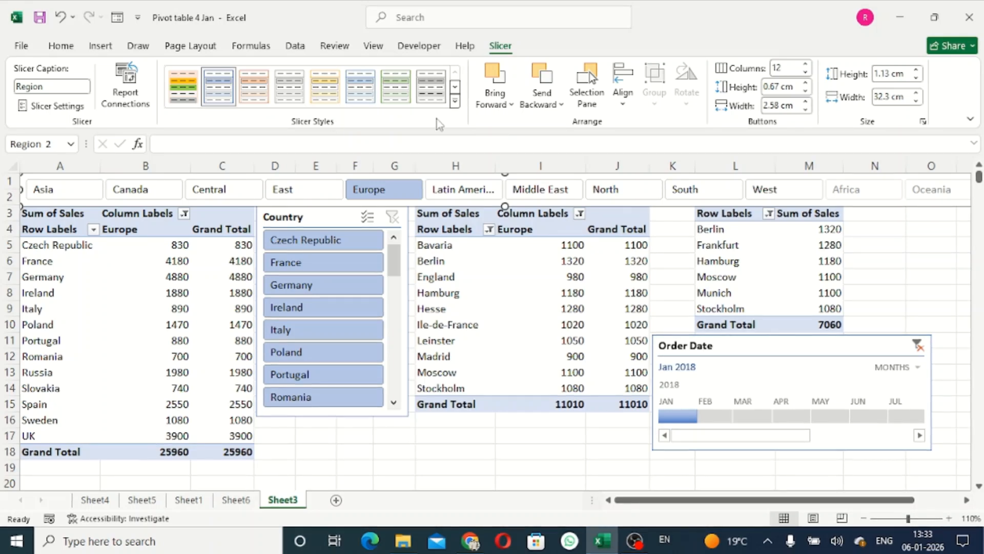
left_click(455, 101)
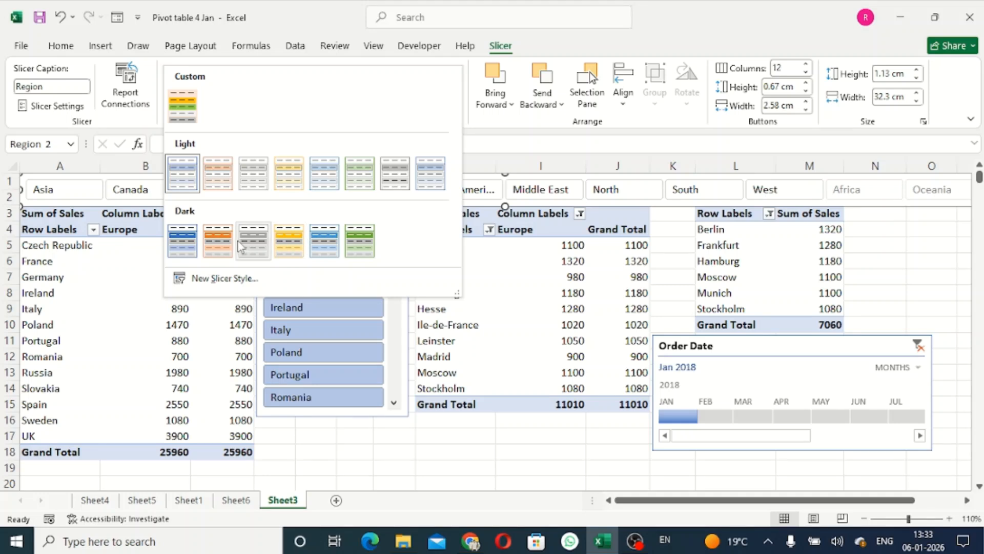
left_click(290, 239)
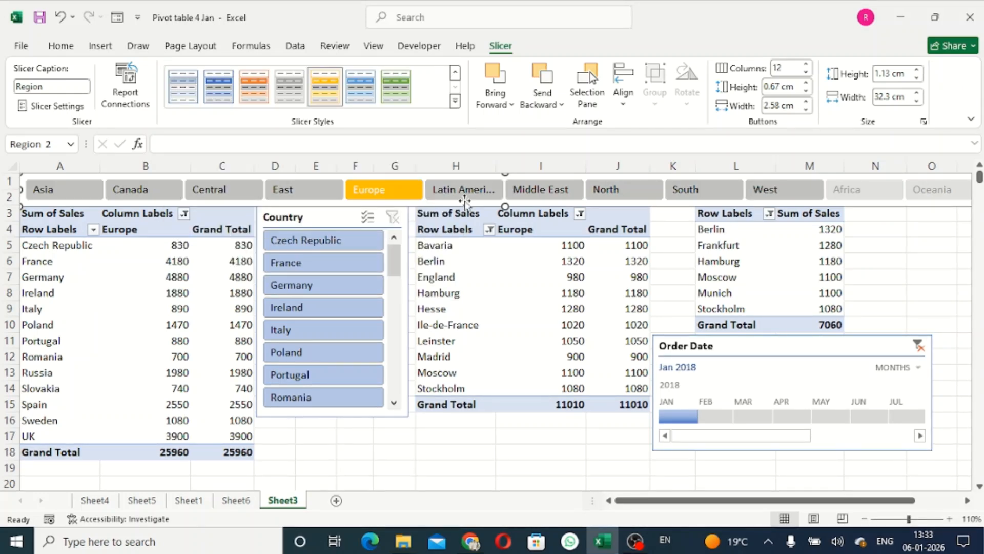
left_click(456, 101)
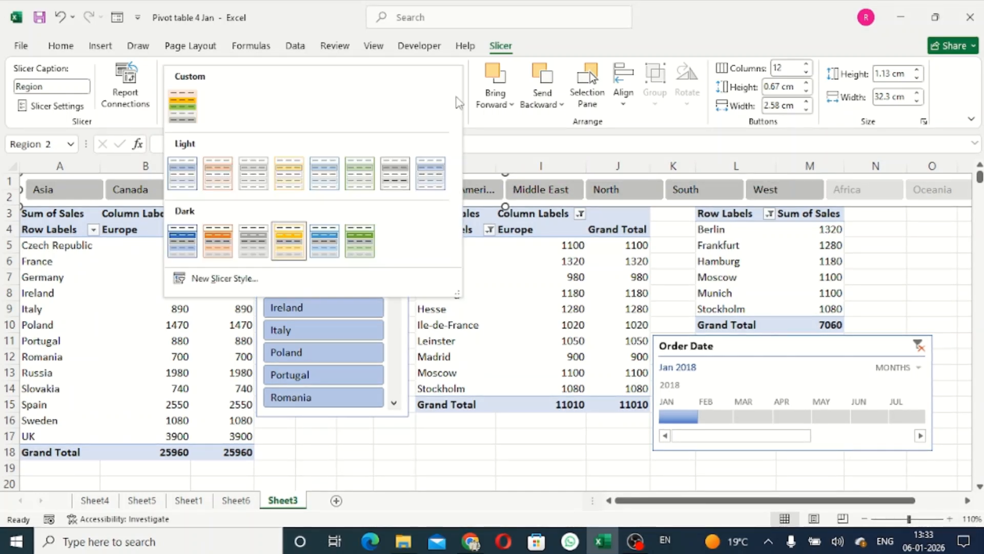
left_click(179, 99)
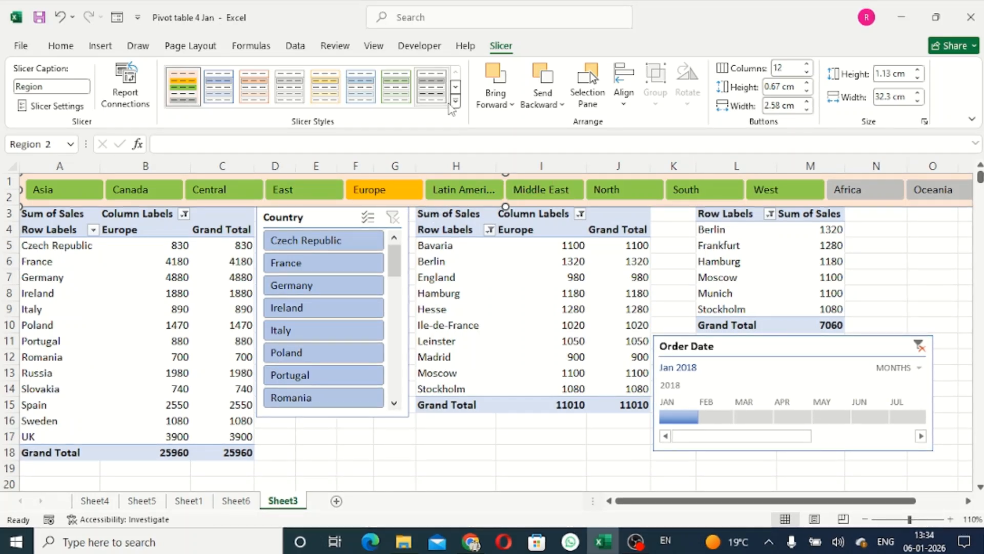
Step: Start a new custom slicer style named Slicer ST2
left_click(456, 102)
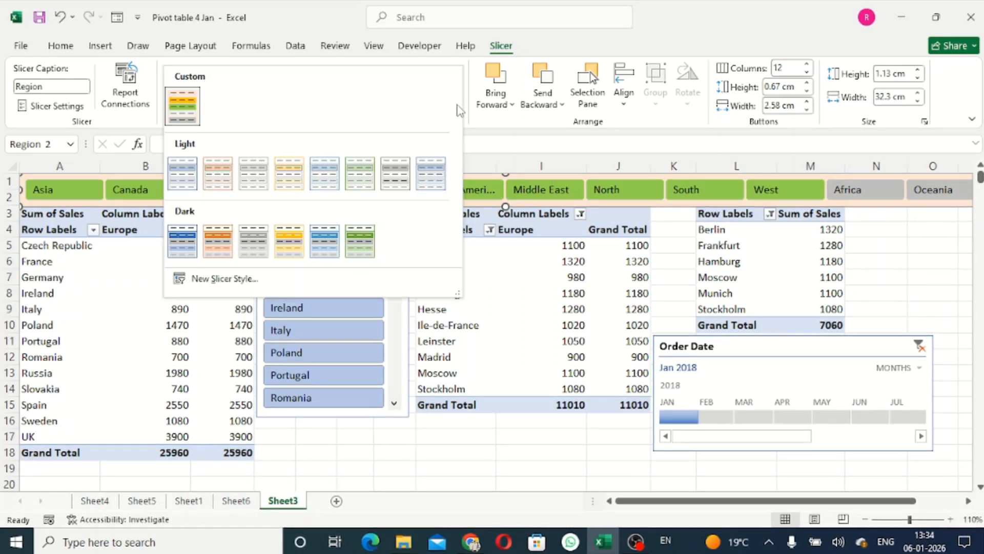
left_click(233, 279)
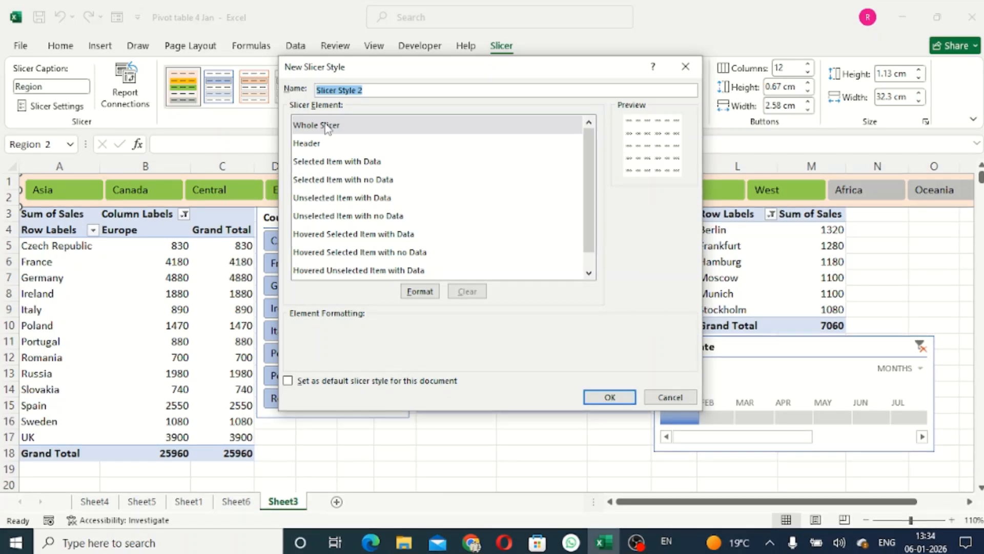
left_click(387, 92)
key("BackSpace")
key("BackSpace")
key("BackSpace")
key("BackSpace")
key("BackSpace")
key("BackSpace")
key("BackSpace")
key("BackSpace")
key("BackSpace")
key("BackSpace")
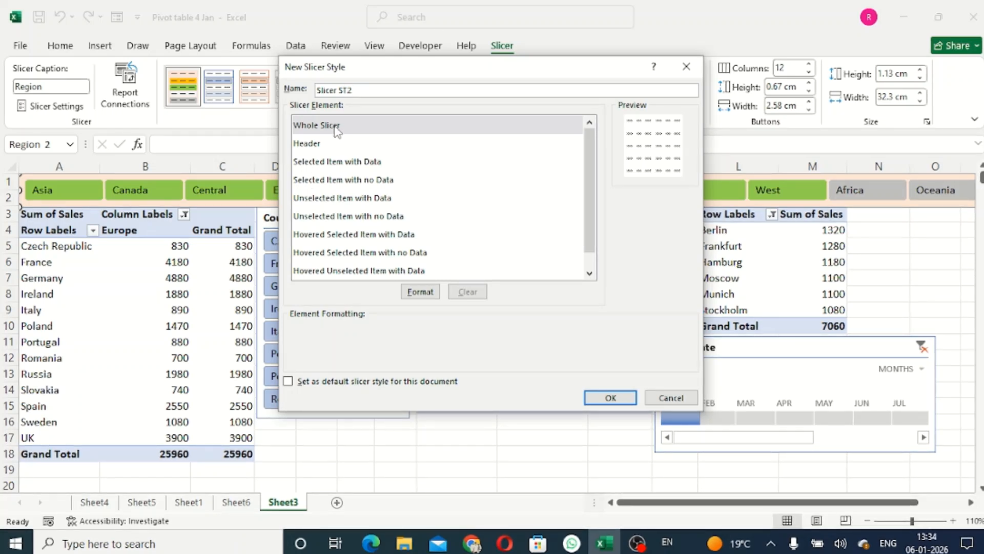
Step: Give the Whole Slicer element of the new style a medium gray background fill
left_click(420, 291)
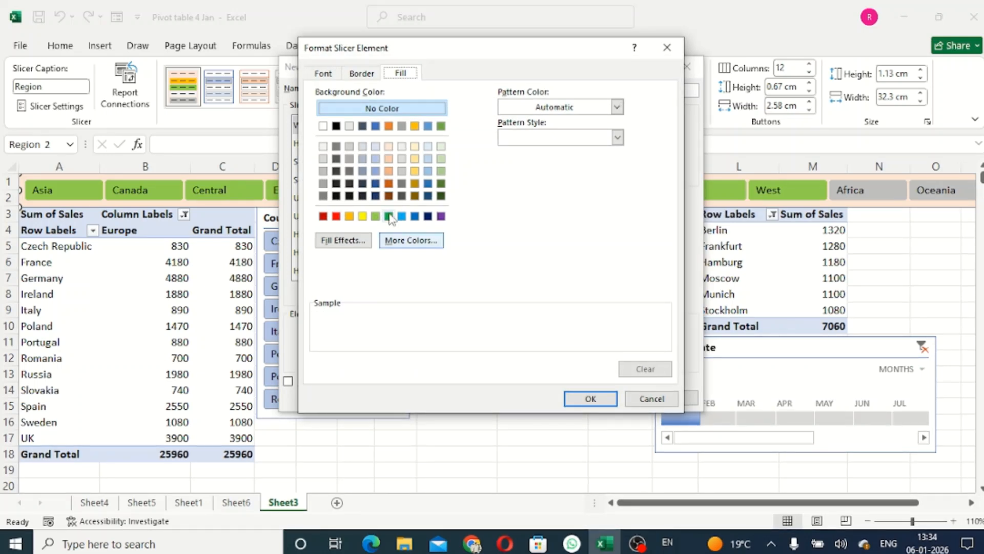
left_click(362, 126)
left_click(337, 147)
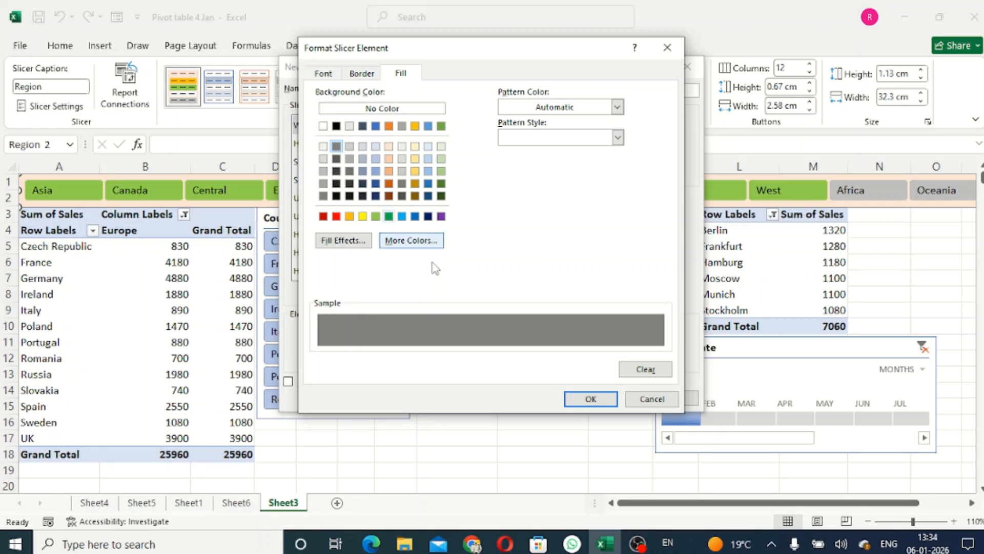
left_click(591, 398)
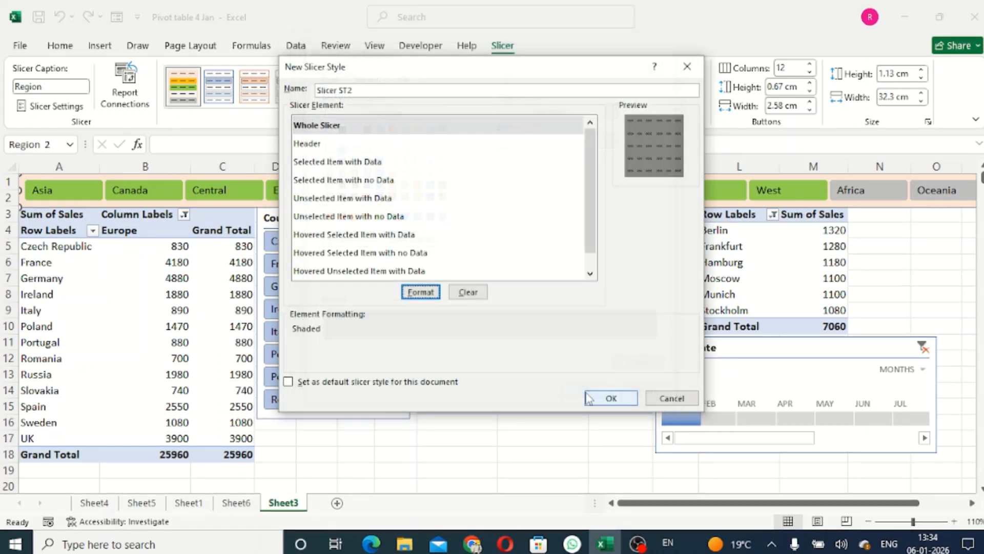
Step: Set the background fill of the Selected Item with Data element to yellow
left_click(331, 145)
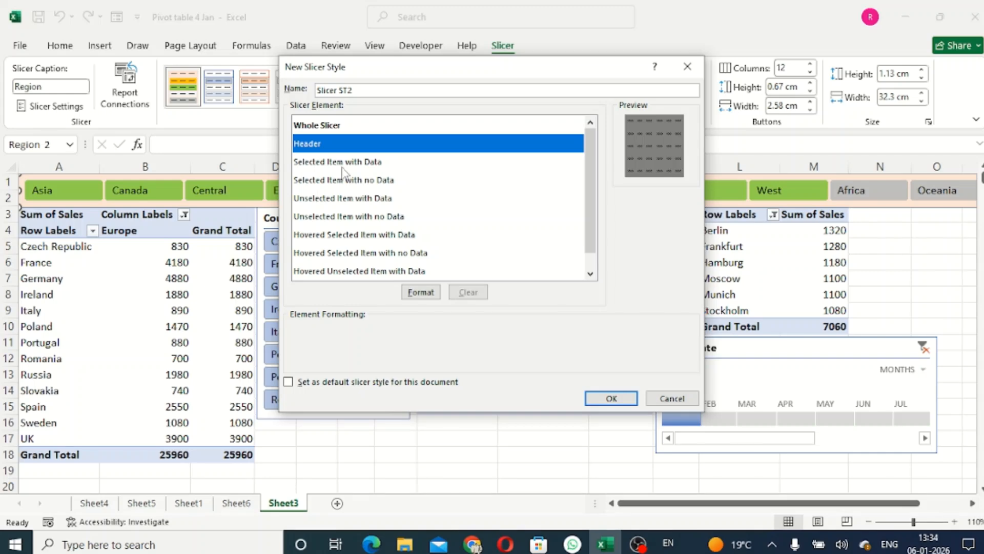
left_click(342, 162)
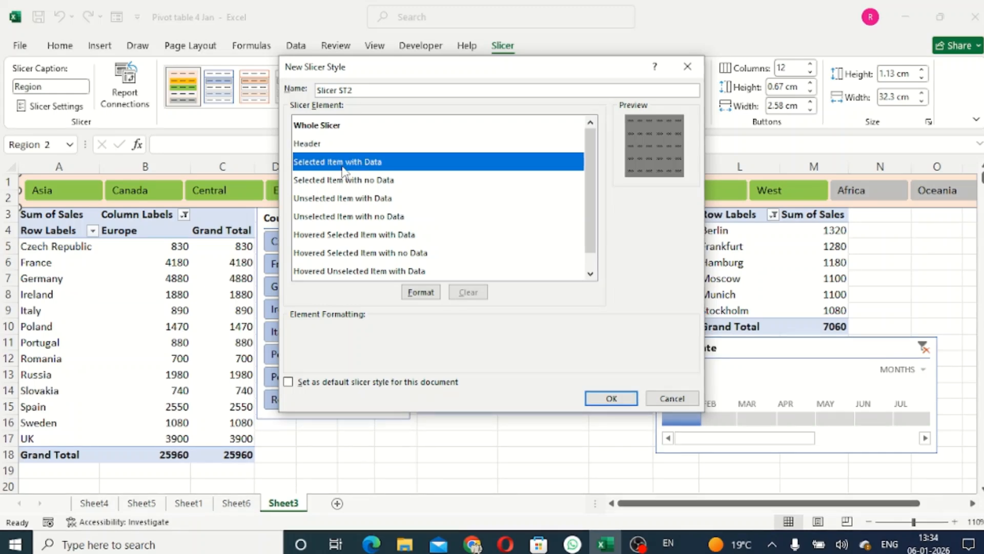
left_click(421, 293)
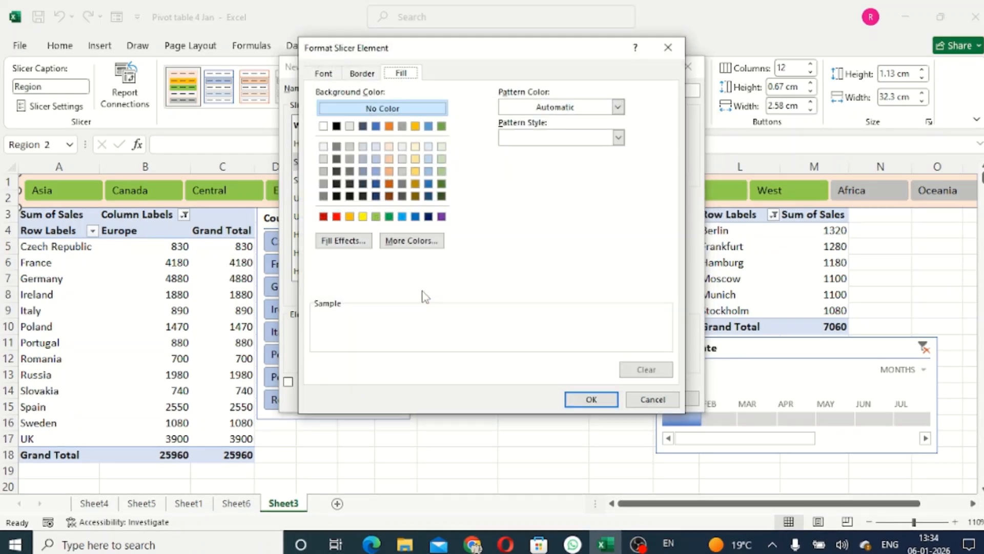
left_click(362, 217)
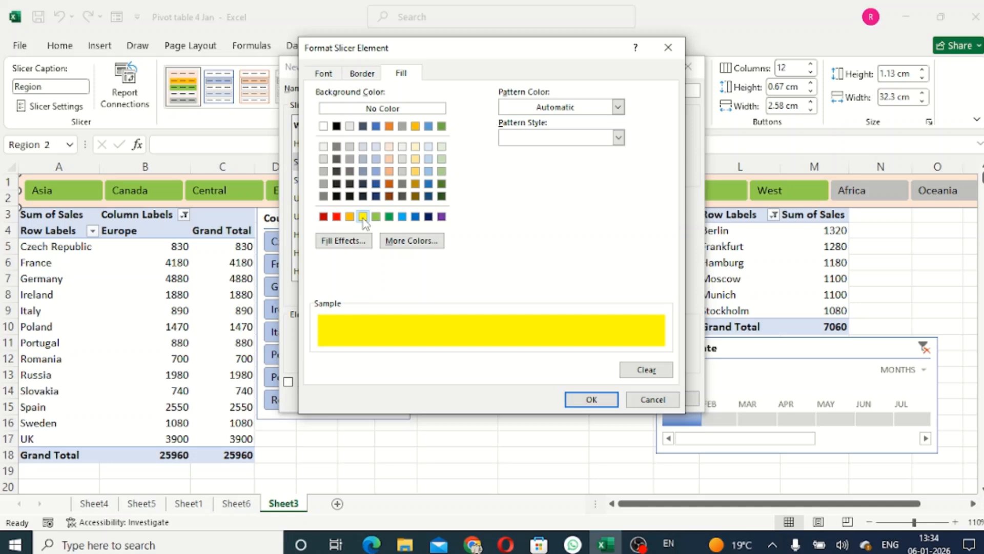
left_click(578, 404)
Step: Set the background fill of the Selected Item with no Data element to light orange
left_click(339, 181)
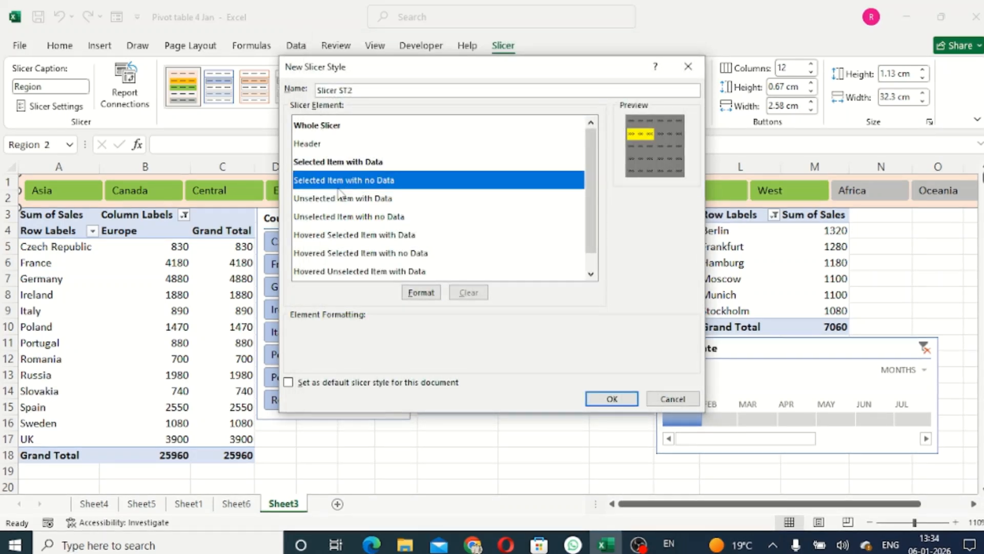
left_click(421, 293)
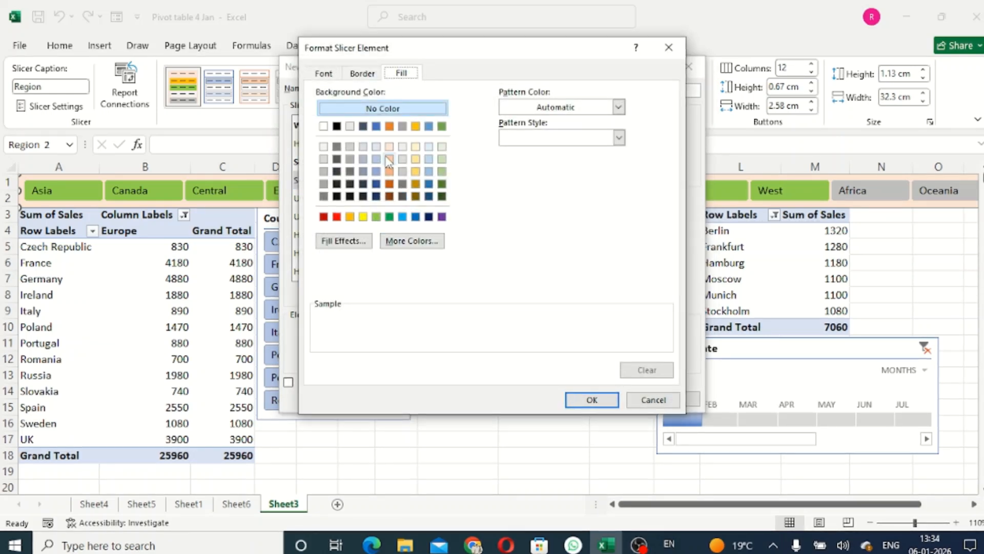
left_click(389, 160)
left_click(589, 400)
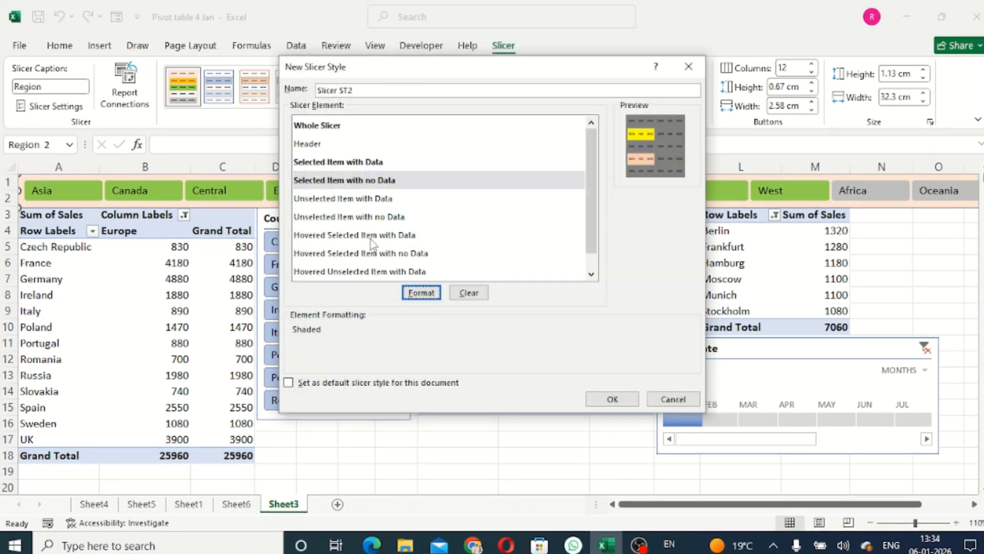
Step: Set the background fill of the Unselected Item with Data element to purple
left_click(347, 201)
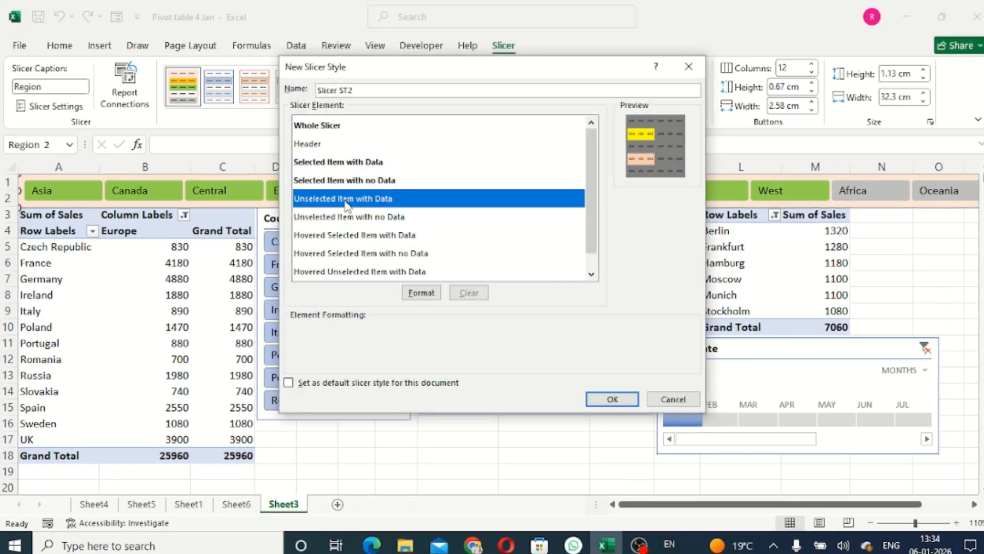
left_click(410, 292)
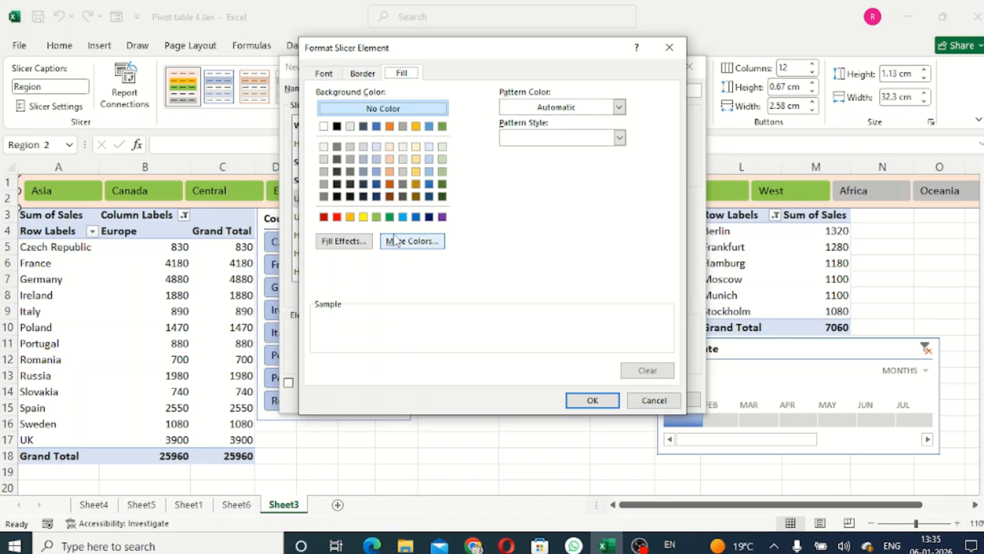
left_click(429, 216)
left_click(443, 216)
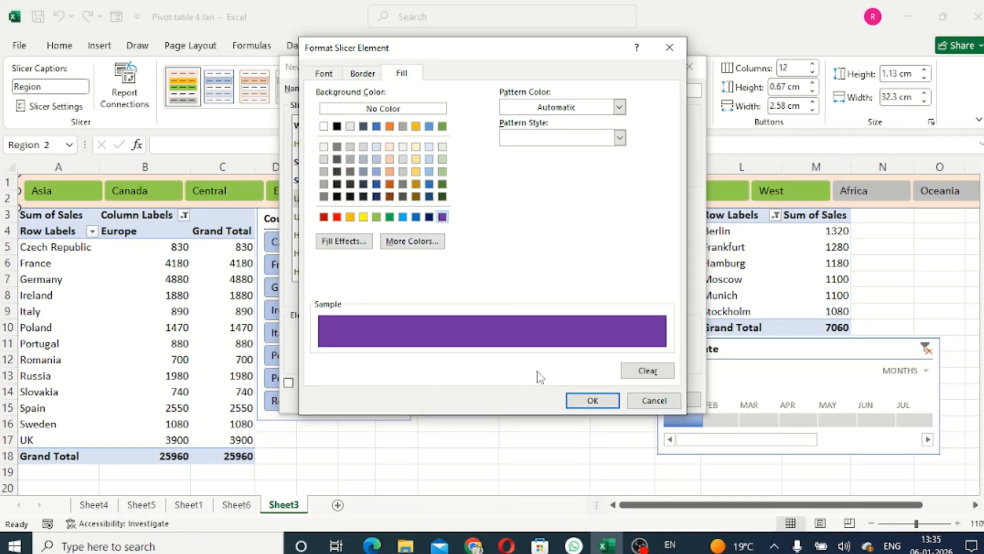
left_click(589, 401)
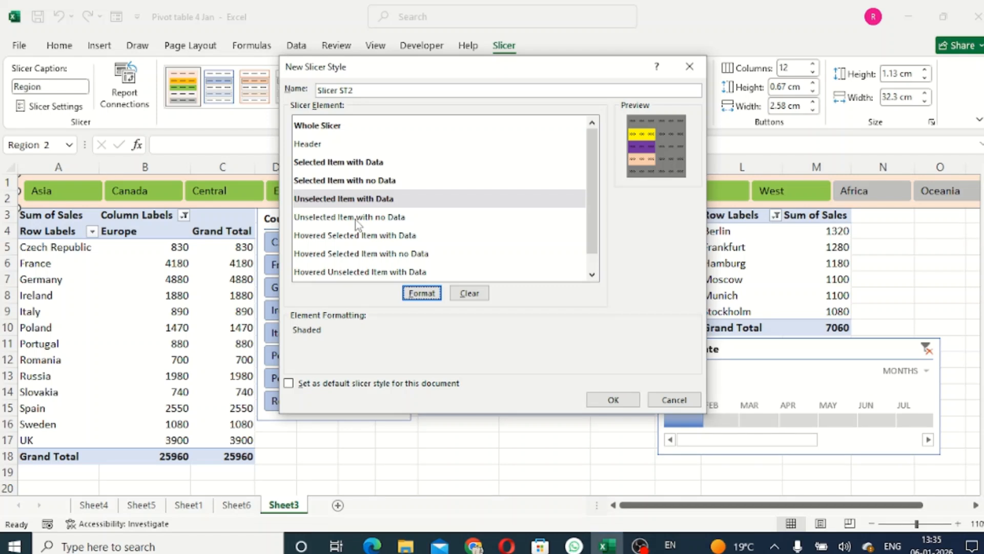
Step: Set the background fill of the Unselected Item with no Data element to the standard orange
scroll(357, 226, "down", 1)
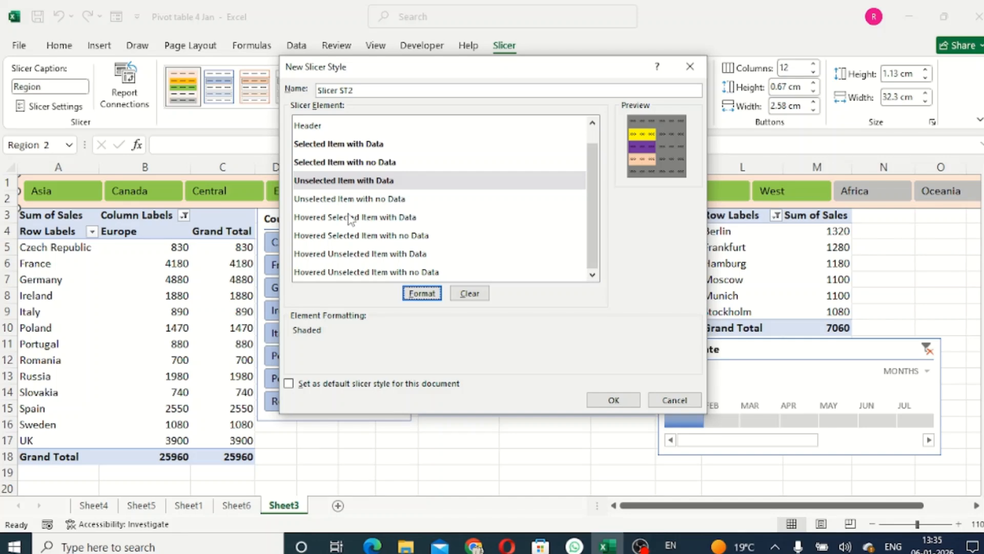
left_click(348, 200)
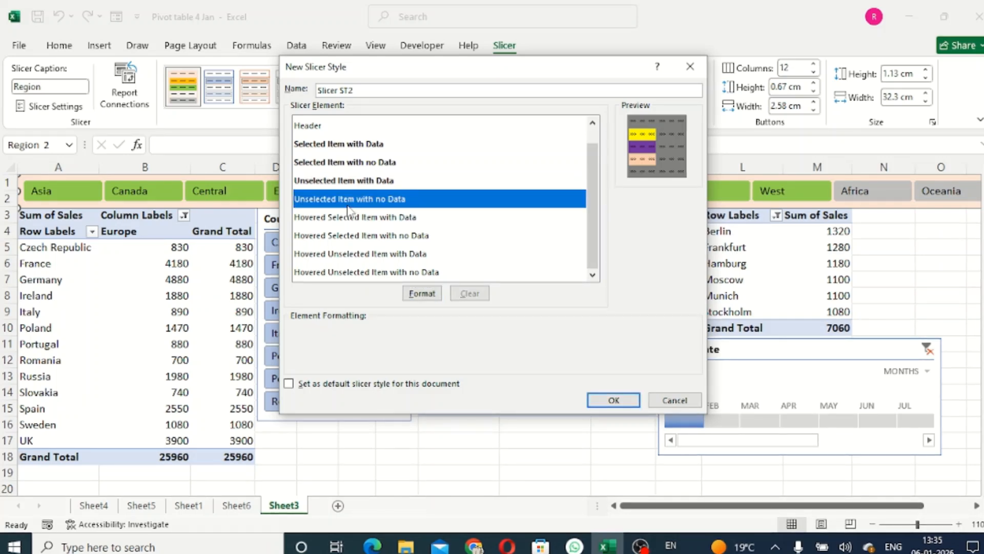
left_click(421, 293)
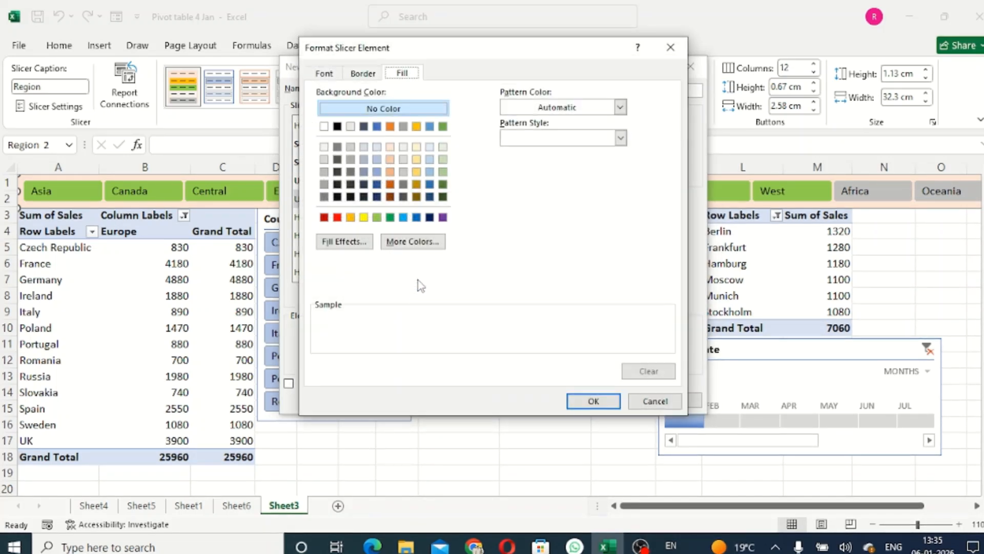
left_click(350, 217)
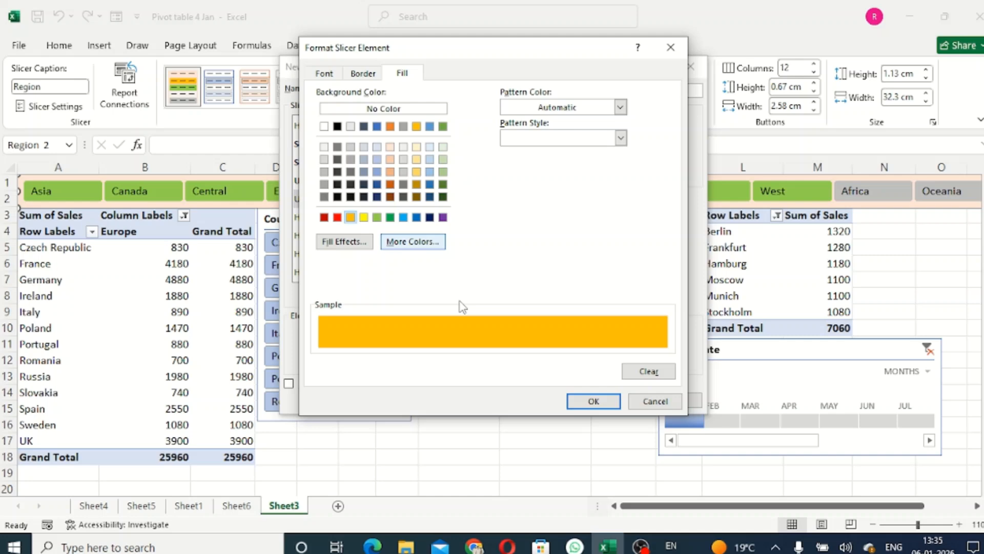
left_click(584, 401)
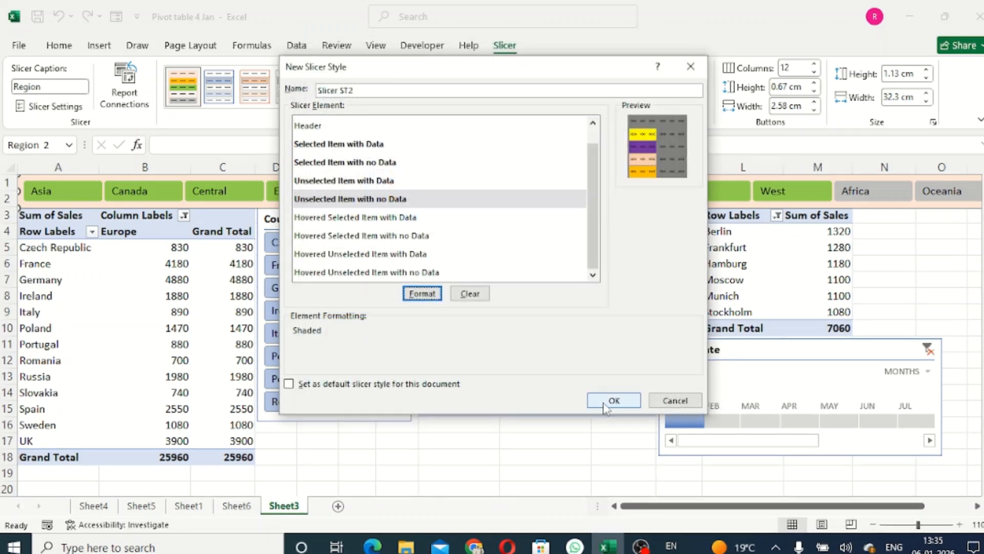
Step: Save the Slicer ST2 style and apply it to the Region slicer
left_click(605, 402)
left_click(460, 109)
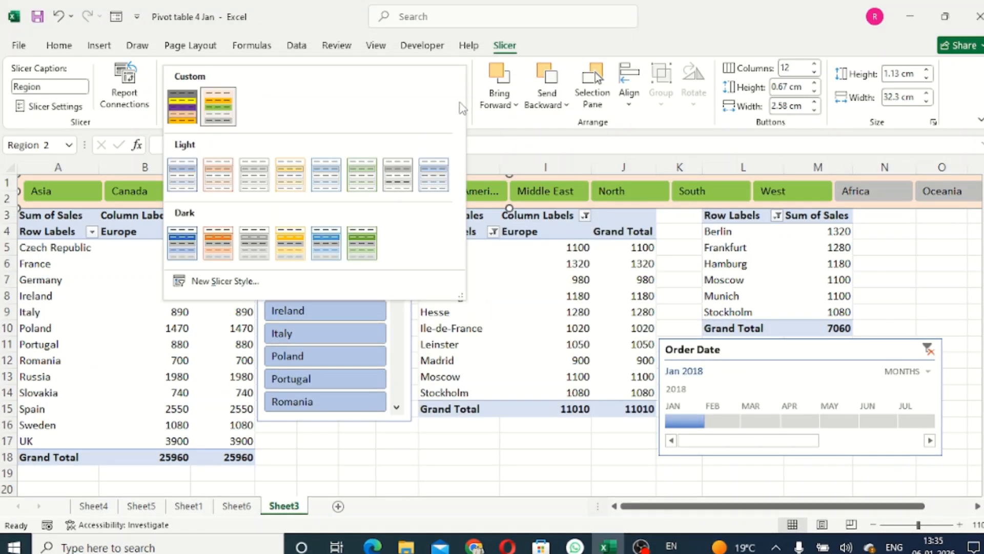
left_click(181, 113)
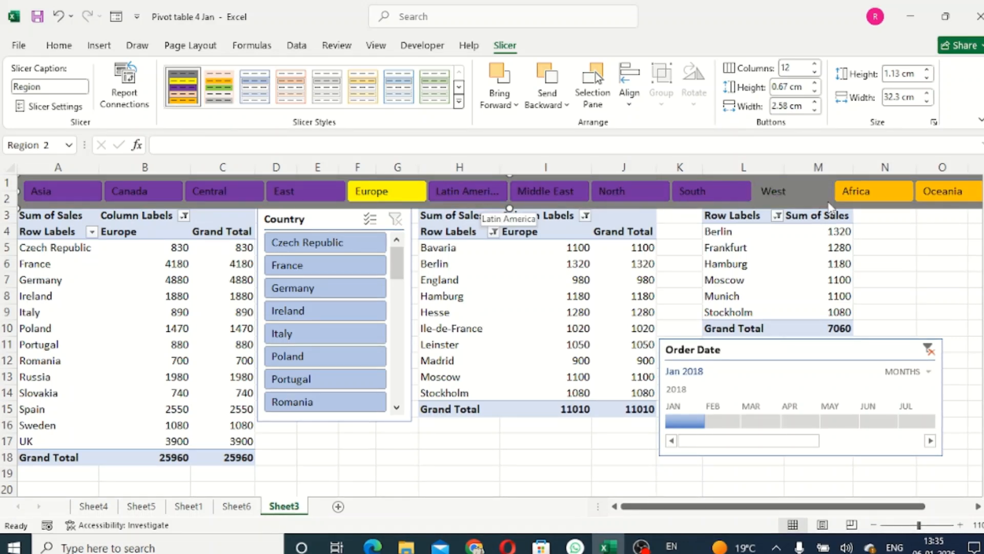
Step: Filter the pivot tables by Central, Canada and Asia in turn, and return the region filter to Europe
left_click(211, 191)
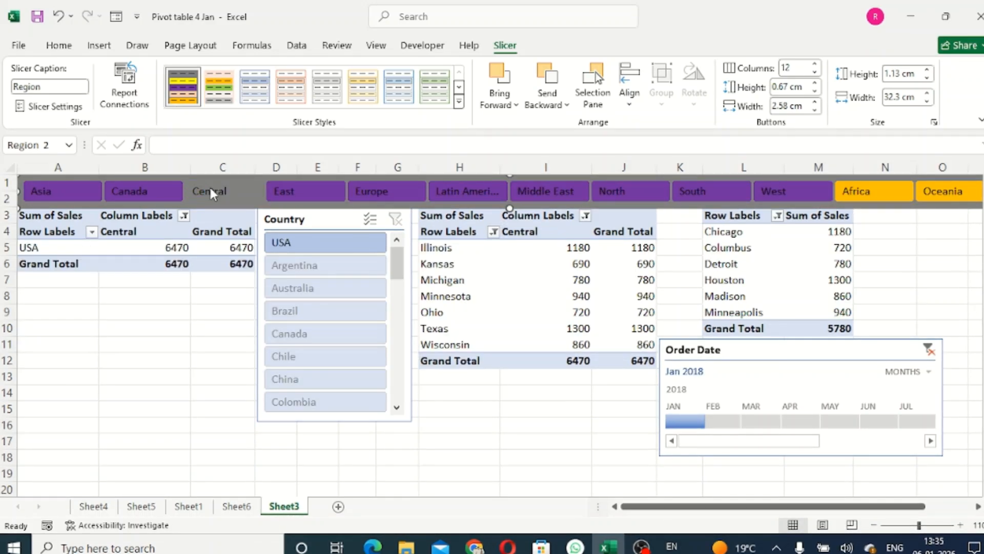
left_click(148, 192)
left_click(62, 193)
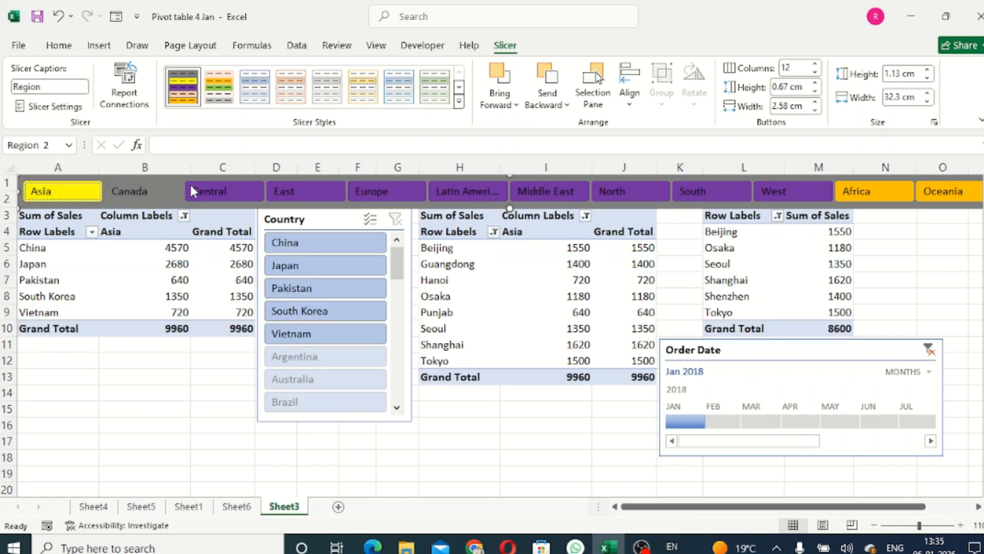
left_click(372, 193)
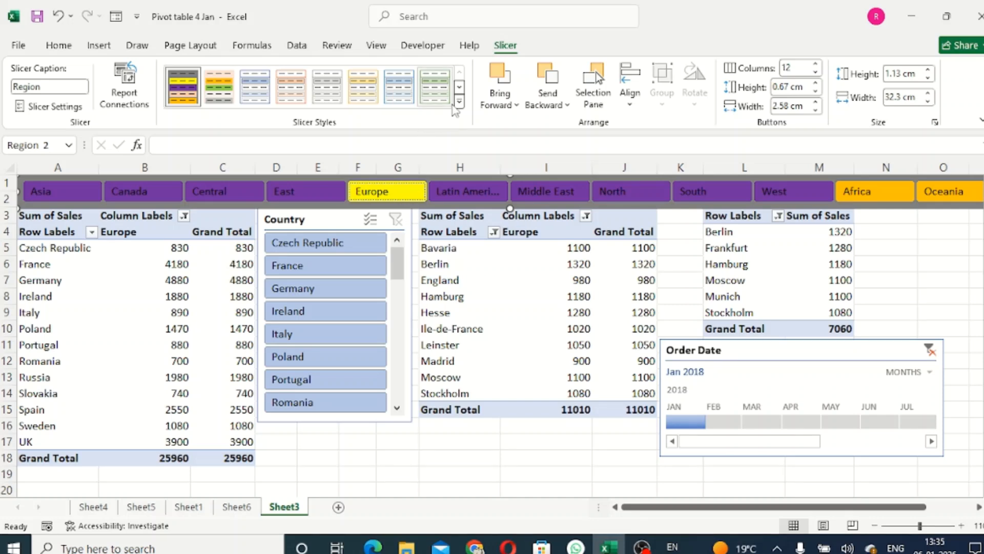
Step: Switch the Region slicer back to the custom green and orange style and select the Order Date timeline
left_click(459, 101)
left_click(221, 105)
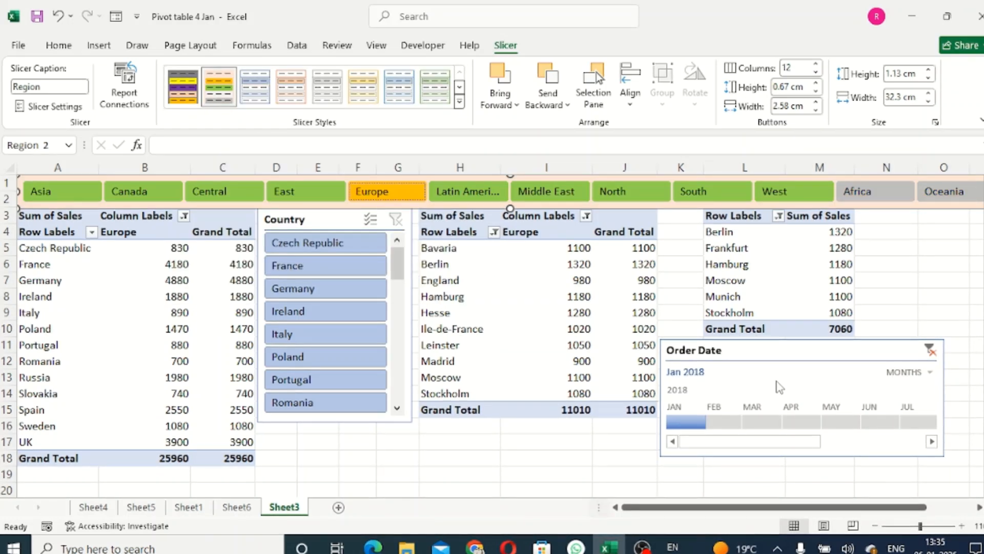
left_click(775, 386)
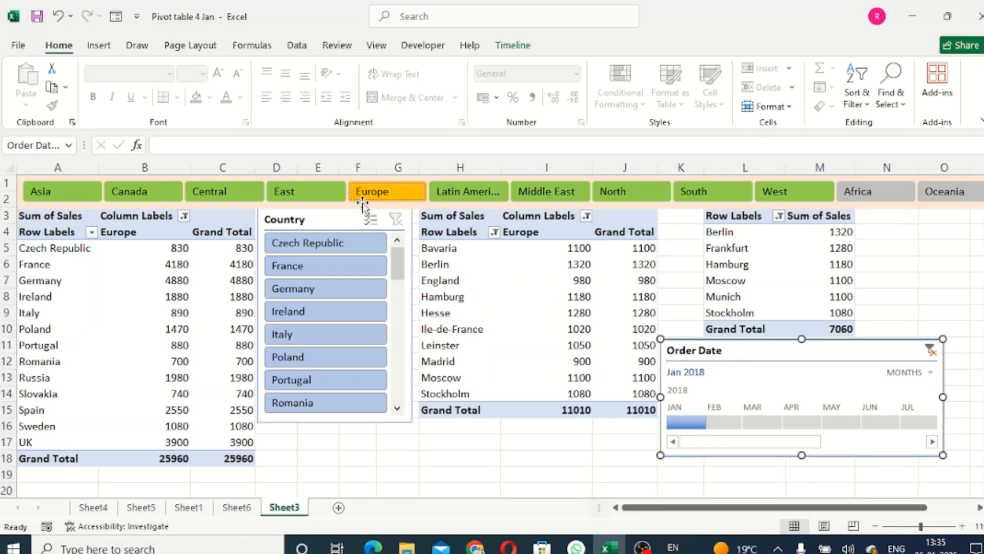
Step: Examine the Region slicer's header, sorting and filtering settings
left_click(334, 181)
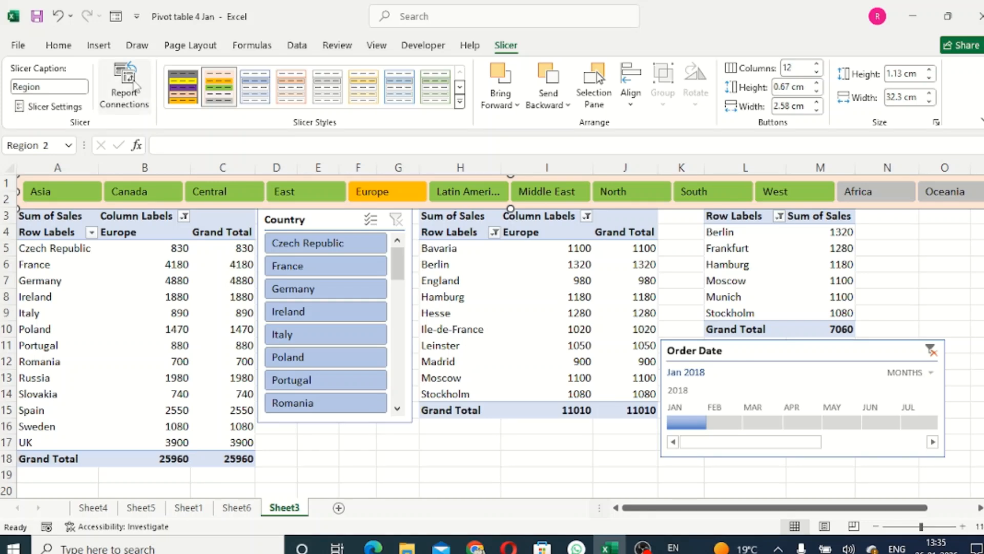
left_click(60, 107)
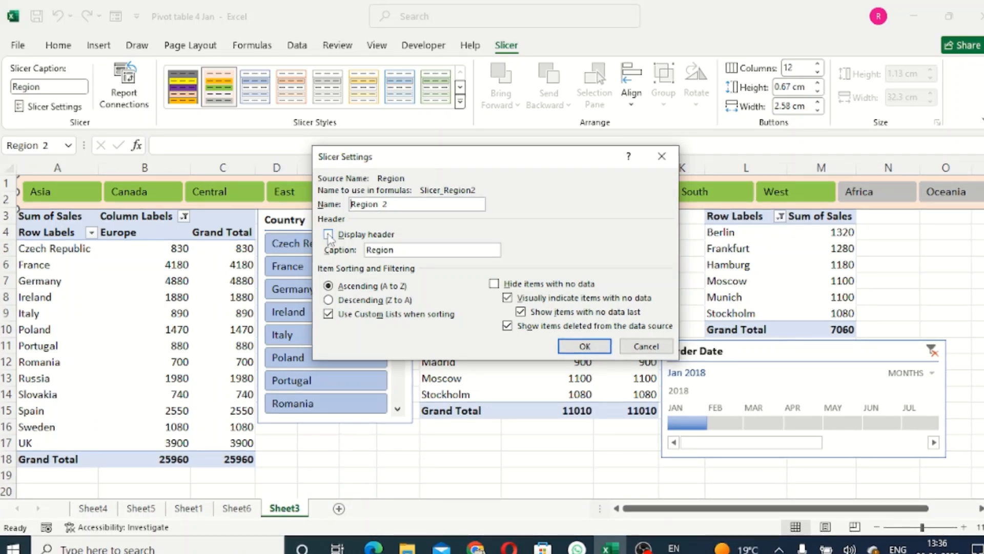
left_click(665, 162)
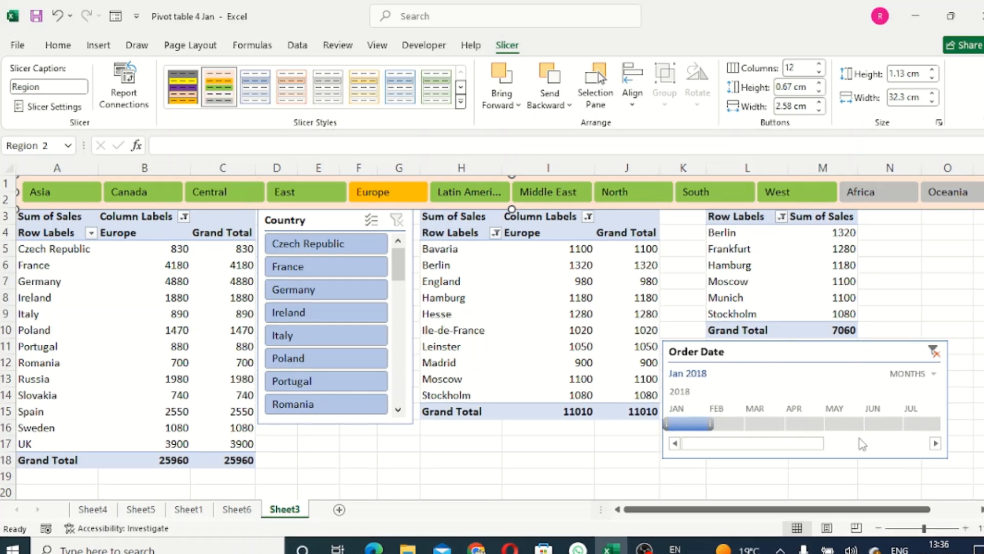
Step: Examine which pivot tables on Sheet3 and Sheet5 are connected to the Order Date timeline
left_click(822, 383)
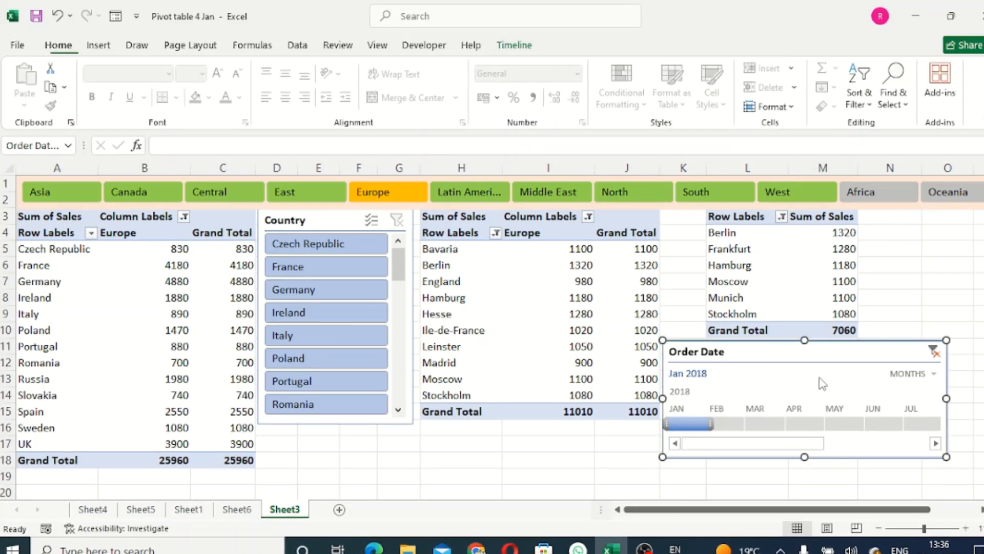
left_click(514, 46)
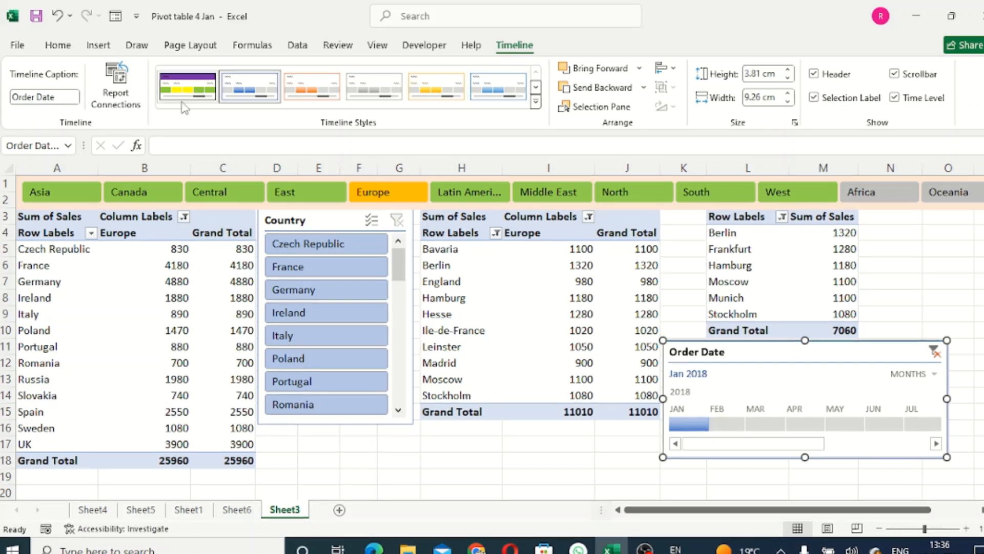
left_click(113, 96)
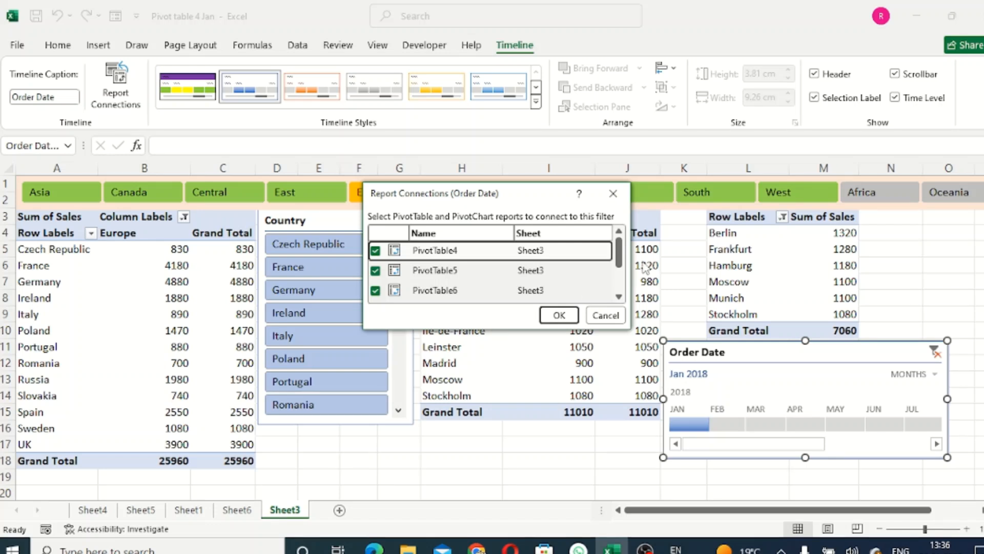
left_click_drag(619, 251, 619, 274)
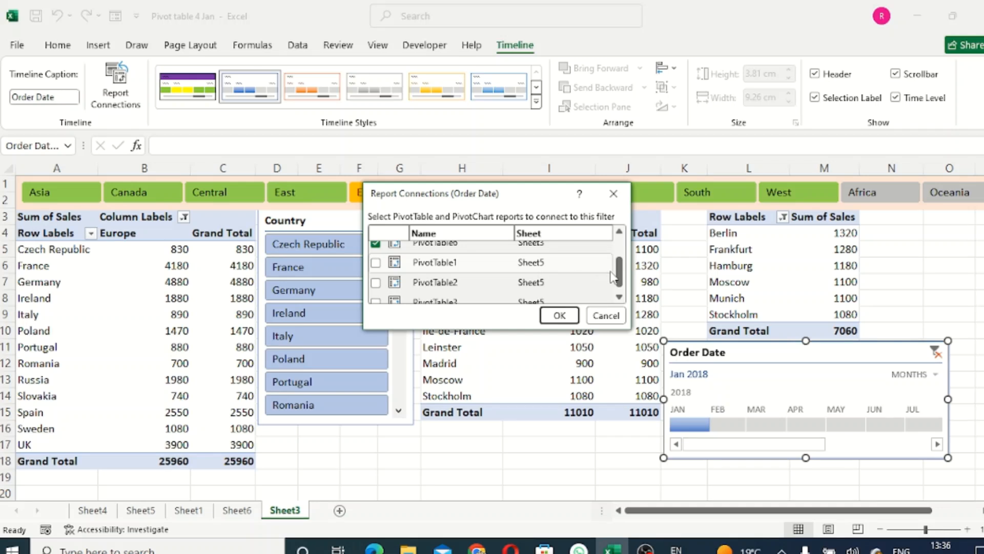
mouse_move(621, 280)
left_mouse_down()
mouse_move(619, 256)
mouse_move(622, 287)
left_mouse_up()
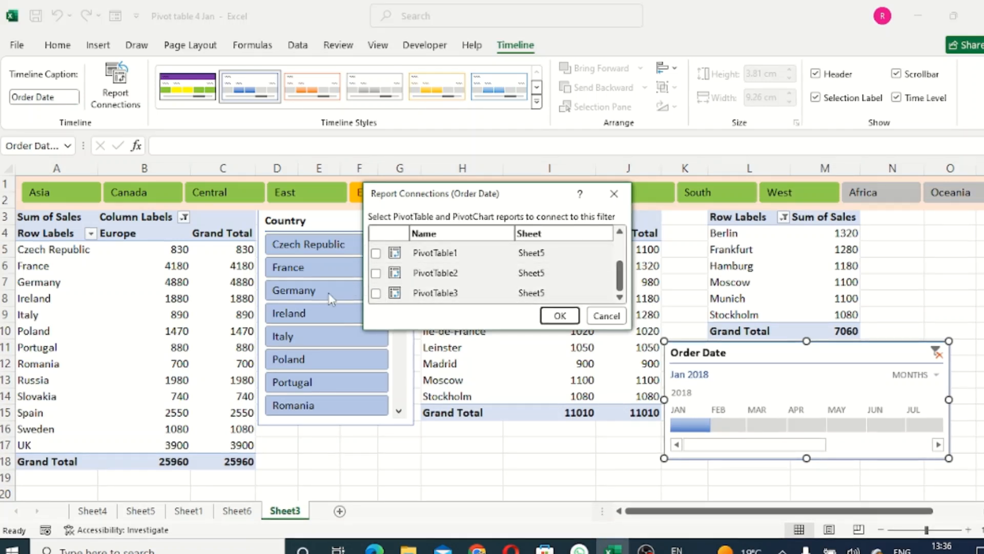
left_click_drag(618, 290, 620, 251)
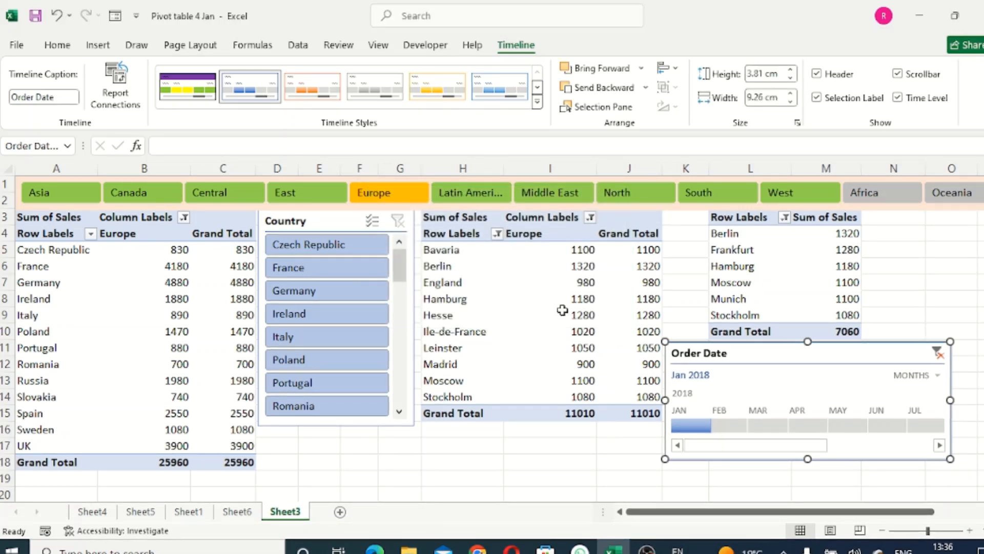
Step: Start a new timeline style and go through the fill, border and font options of its Whole Timeline element
left_click(537, 103)
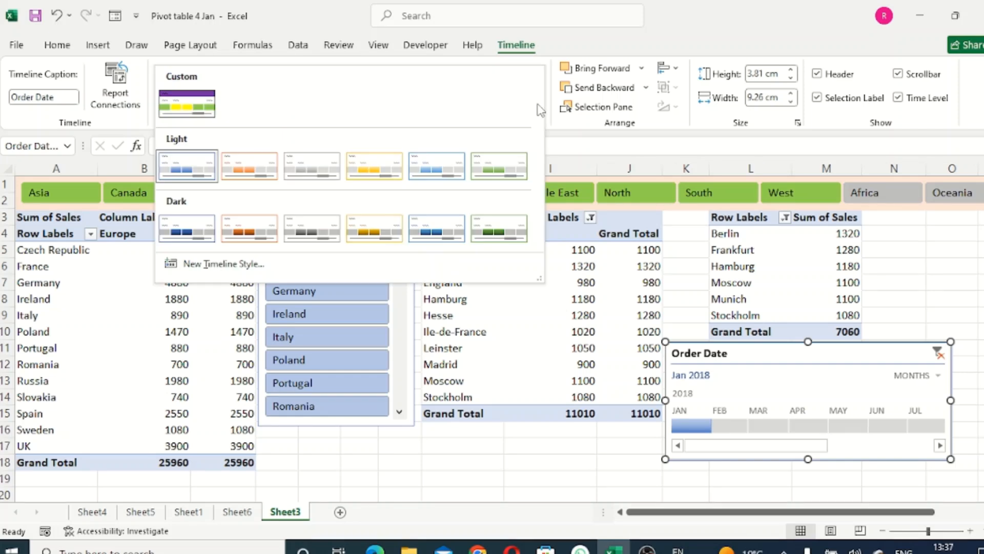
left_click(224, 264)
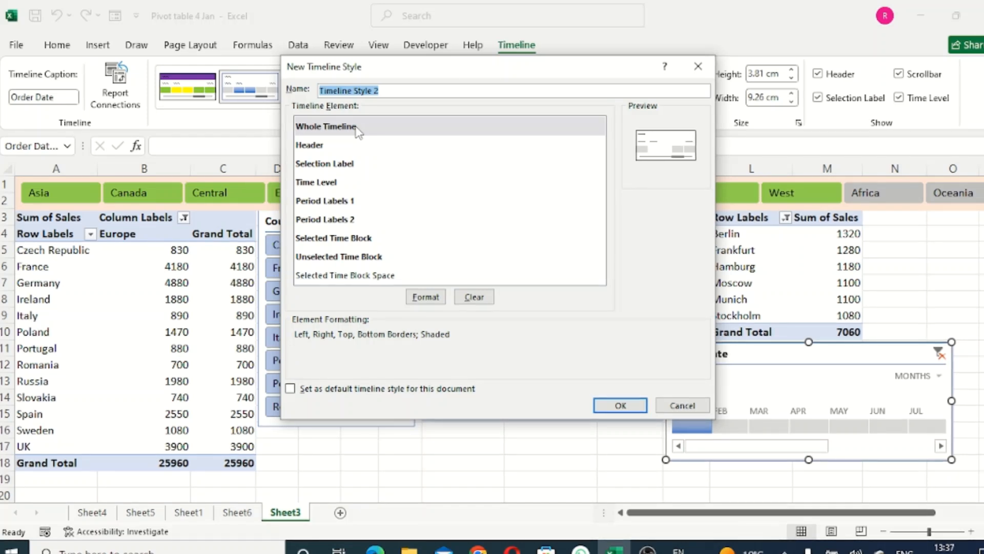
left_click(426, 297)
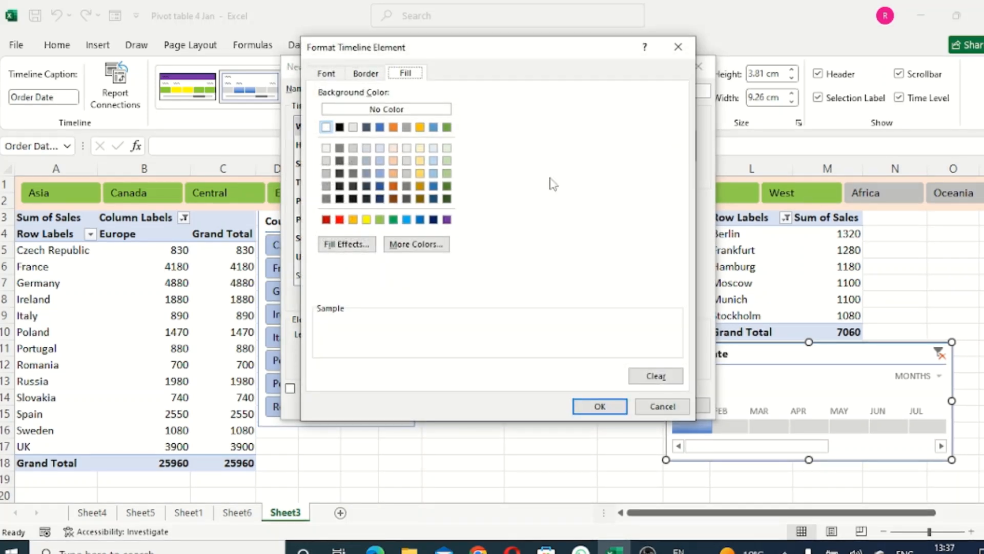
left_click(376, 77)
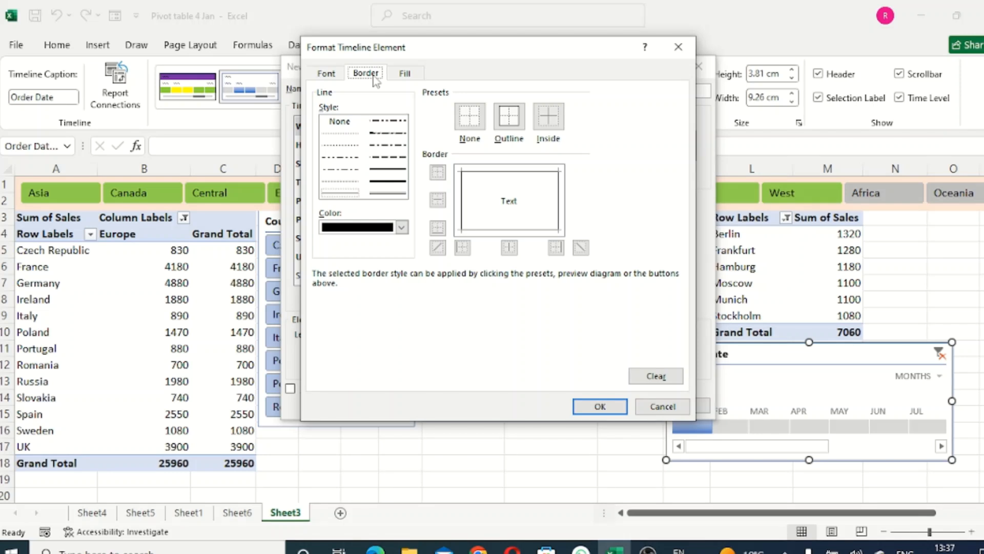
left_click(328, 77)
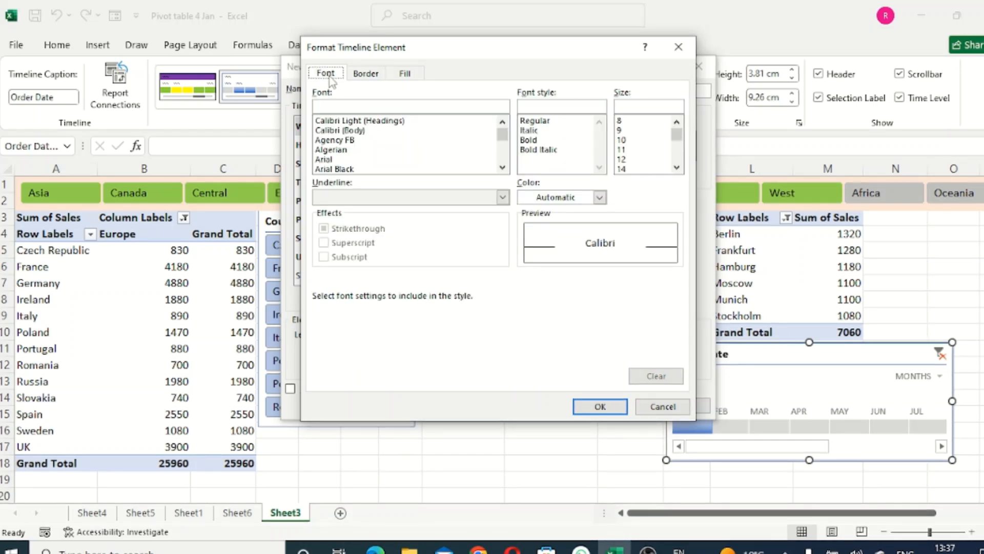
left_click(408, 76)
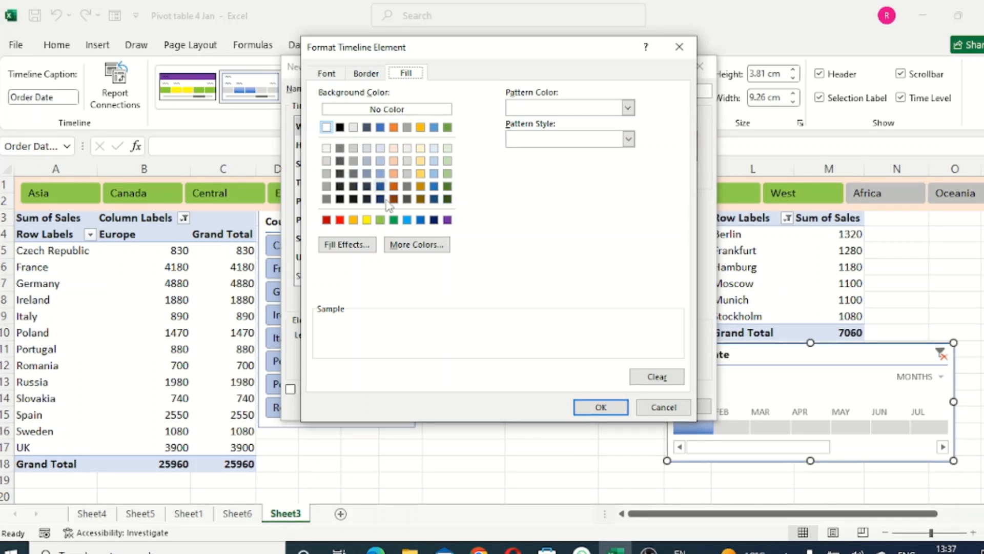
left_click(597, 406)
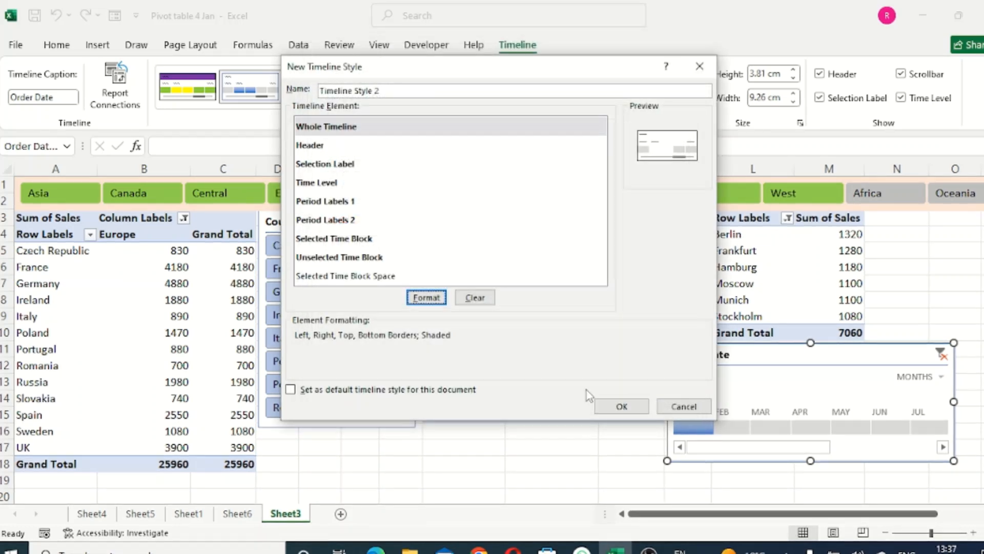
Step: Set the background fill of the timeline style's Header element to the standard dark red
left_click(320, 148)
left_click(436, 301)
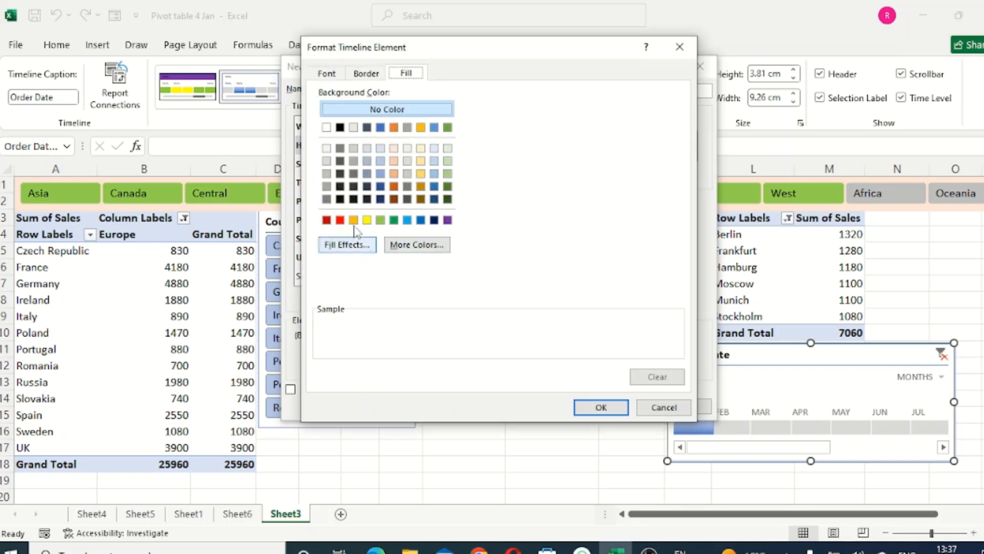
left_click(327, 220)
left_click(601, 406)
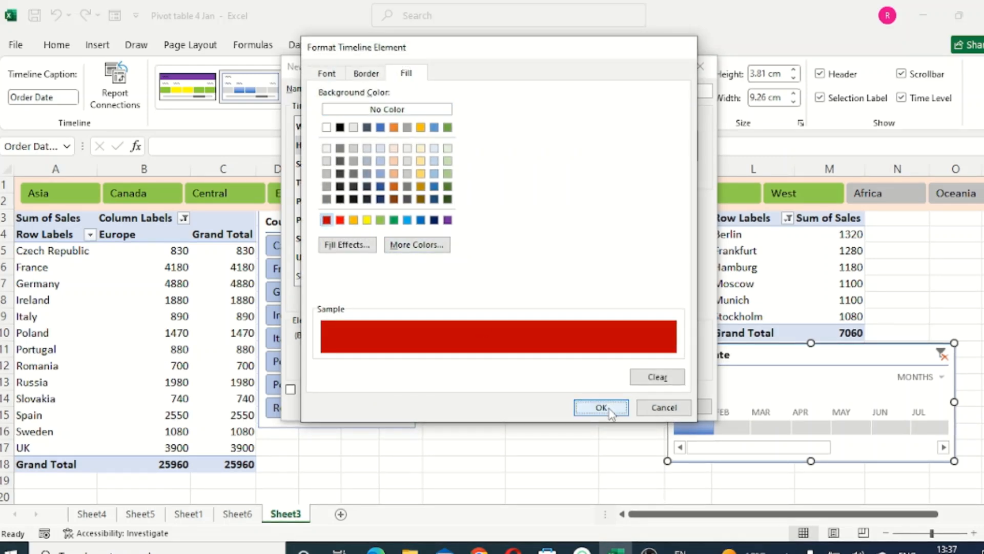
Step: Set the font style of the Selection Label and Time Level elements to bold
left_click(343, 165)
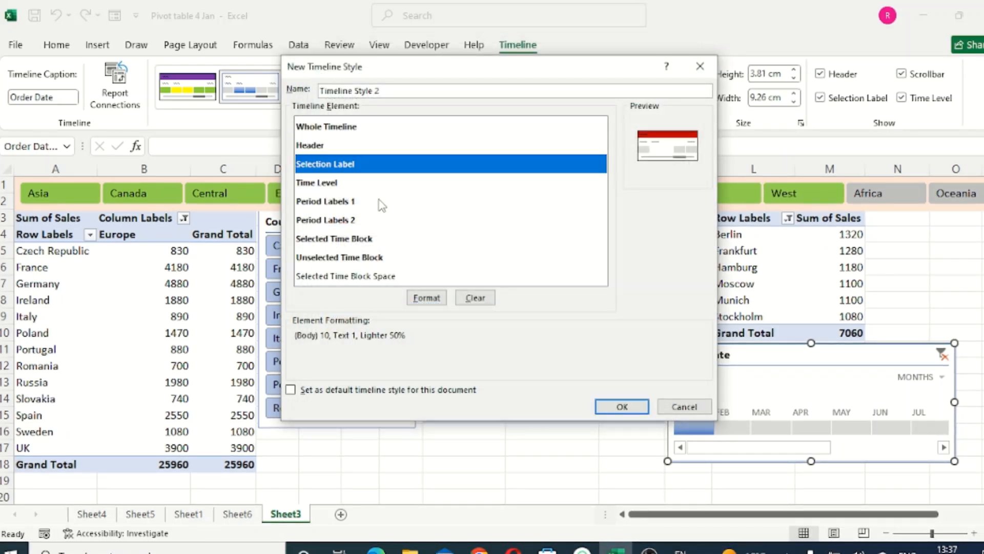
left_click(427, 298)
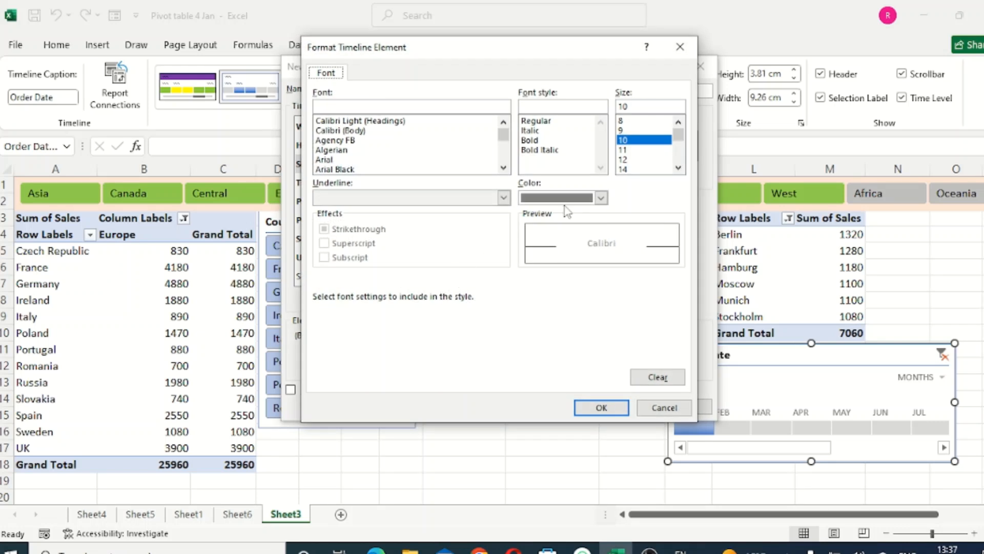
left_click(532, 142)
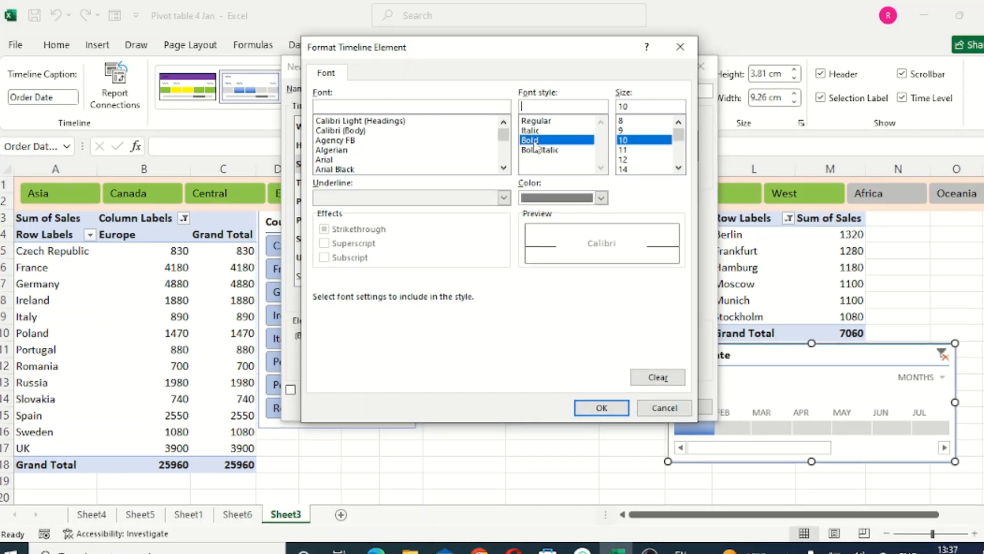
left_click(601, 408)
left_click(328, 183)
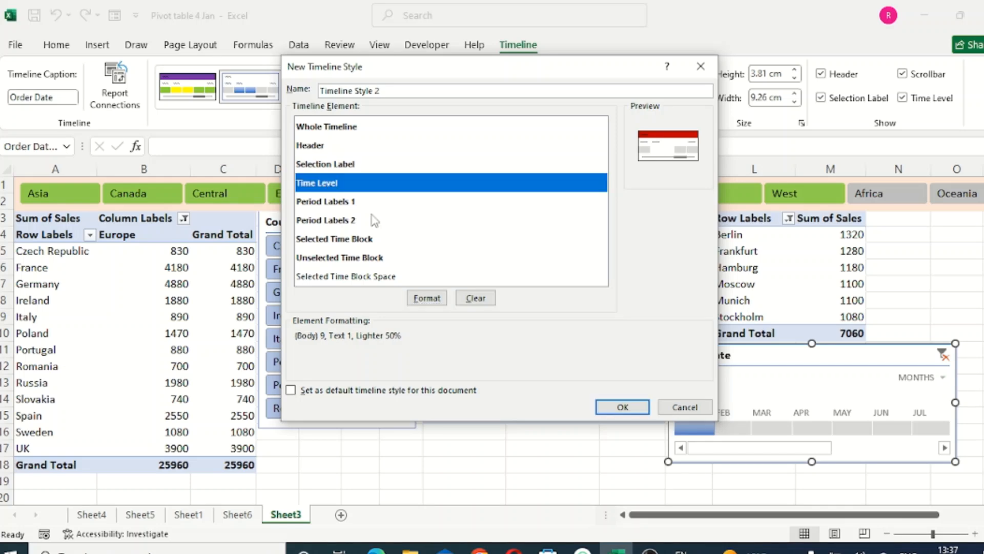
left_click(427, 298)
left_click(535, 141)
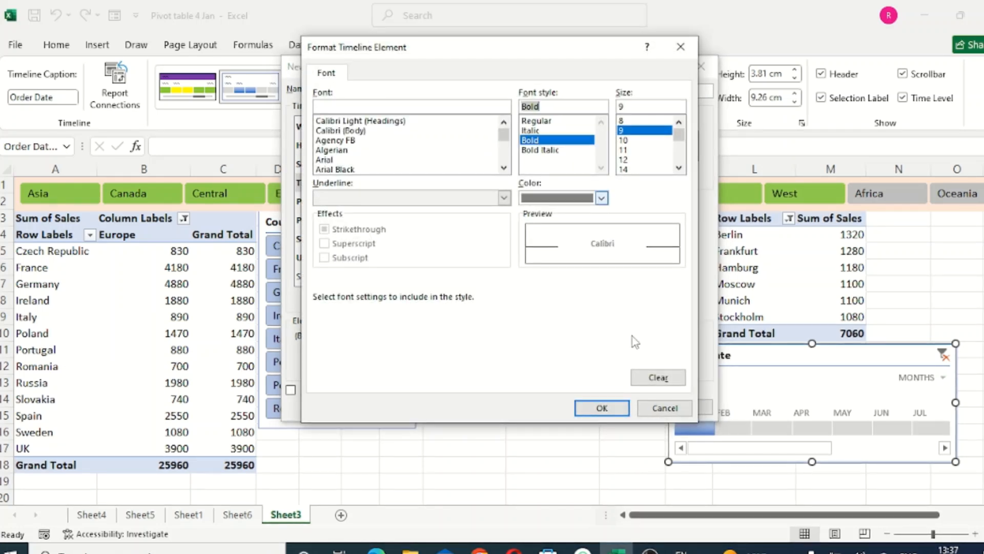
left_click(601, 408)
Step: Set the font style of the Period Labels 1 element to bold italic
left_click(328, 202)
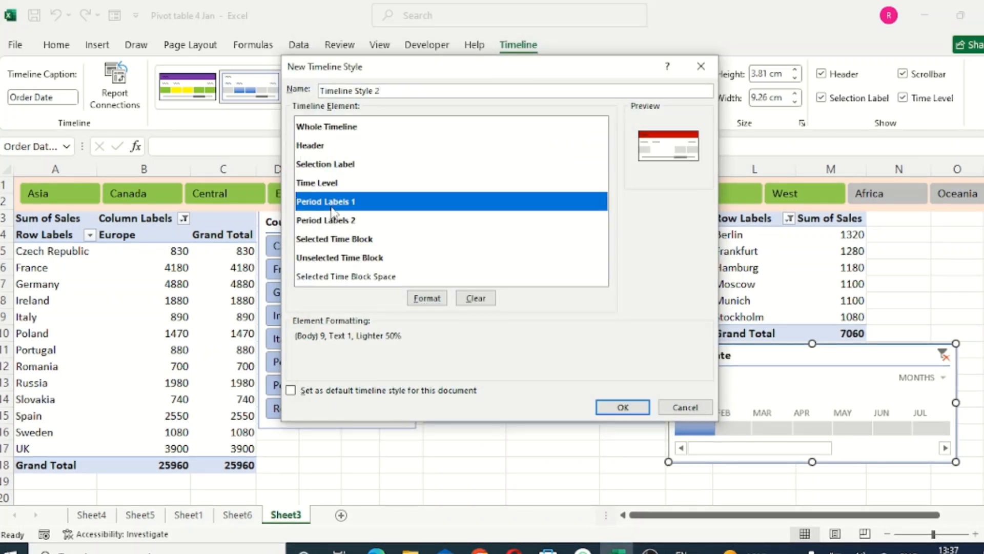
left_click(427, 298)
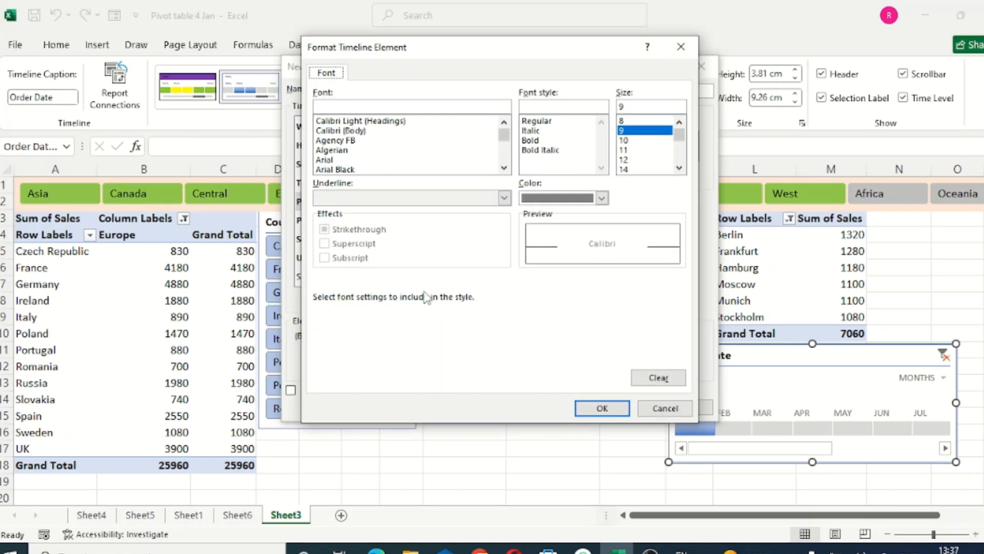
left_click(540, 150)
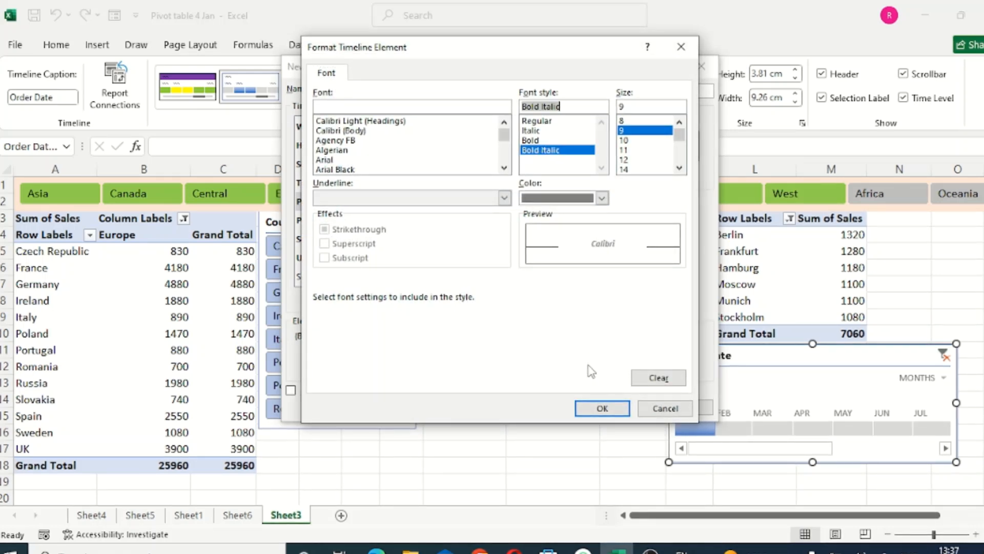
left_click(596, 408)
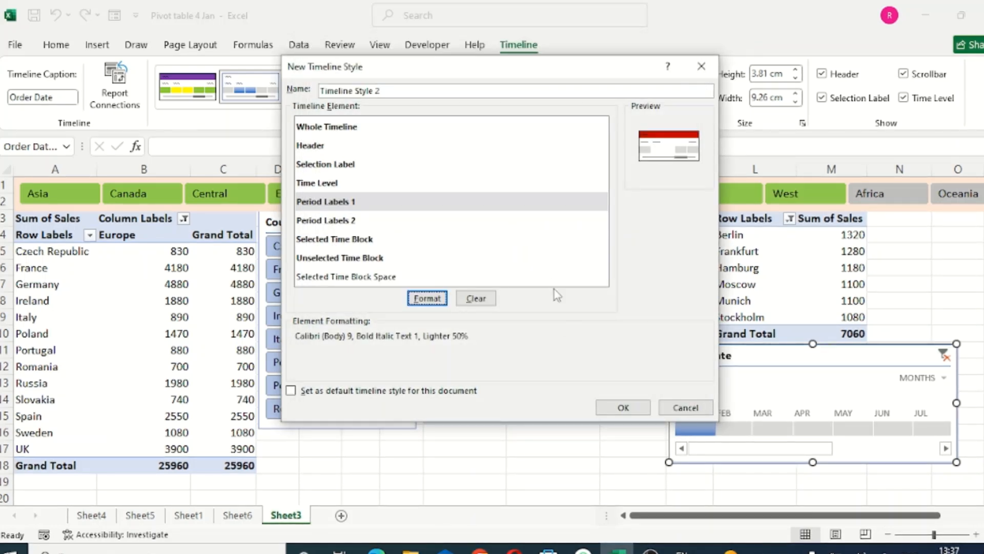
Step: Set the background fill of the Selected Time Block element to the standard yellow
left_click(340, 240)
left_click(428, 298)
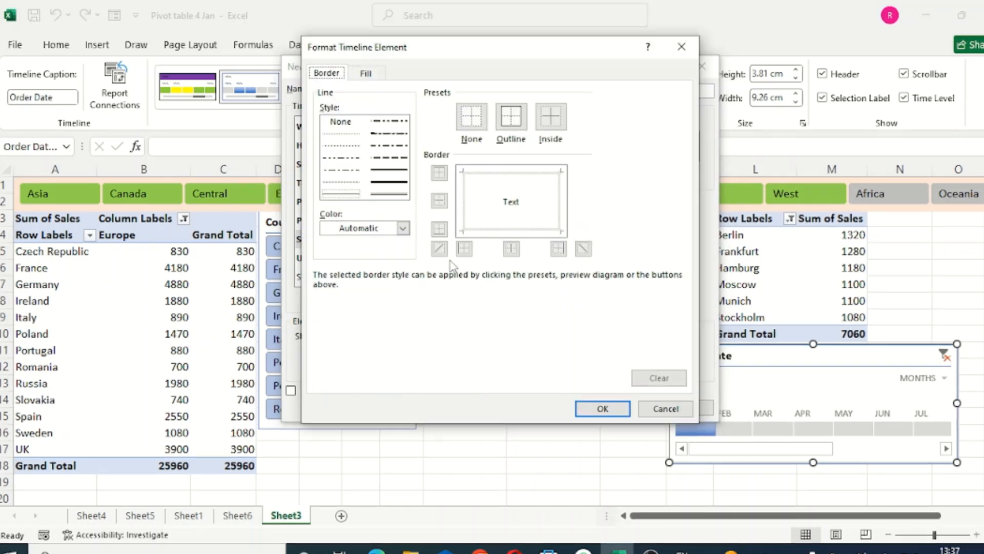
left_click(366, 74)
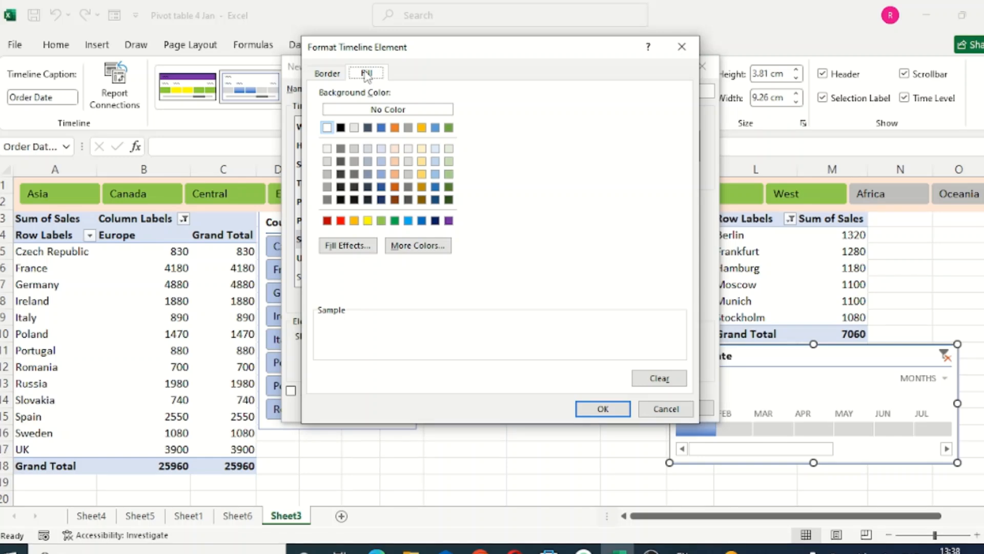
left_click(367, 220)
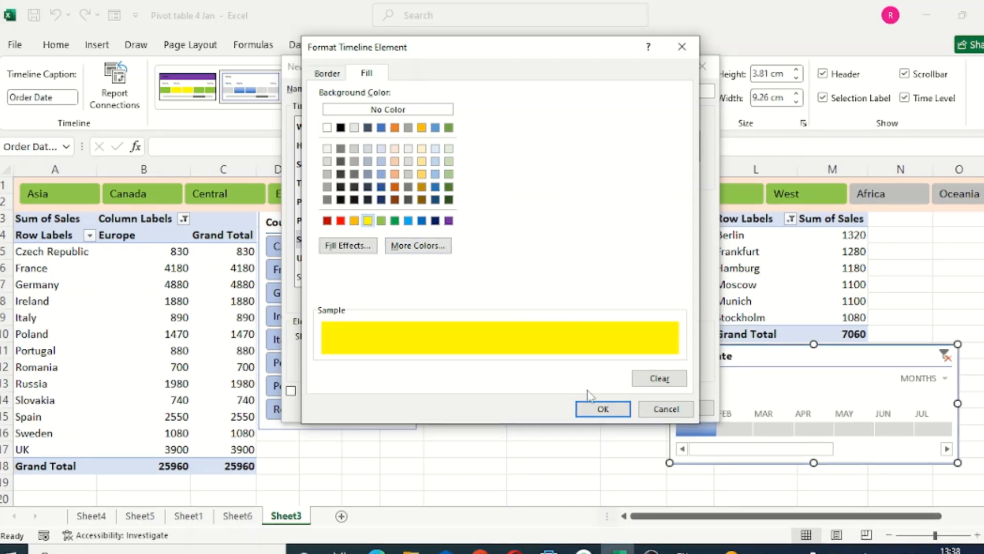
left_click(601, 407)
Step: Set the background fill of the Unselected Time Block element to the standard light green
left_click(338, 258)
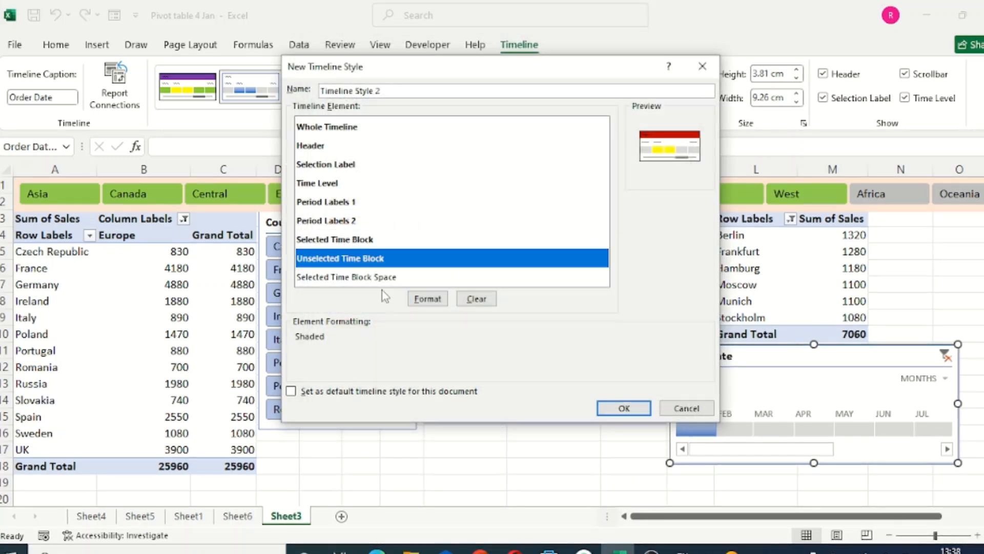
left_click(426, 298)
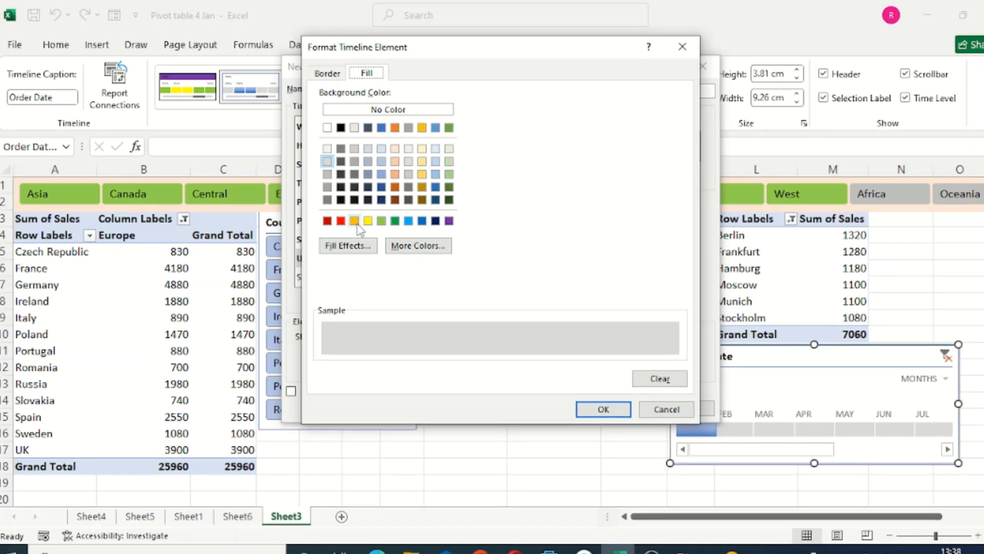
left_click(381, 220)
left_click(603, 409)
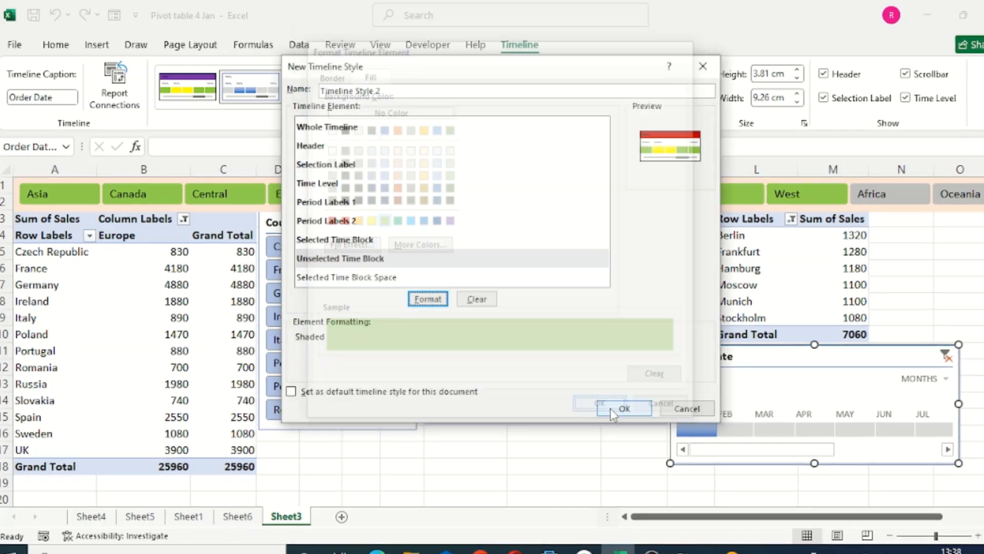
Step: Set the background fill of the Selected Time Block Space element to light gold and save the new timeline style
left_click(348, 278)
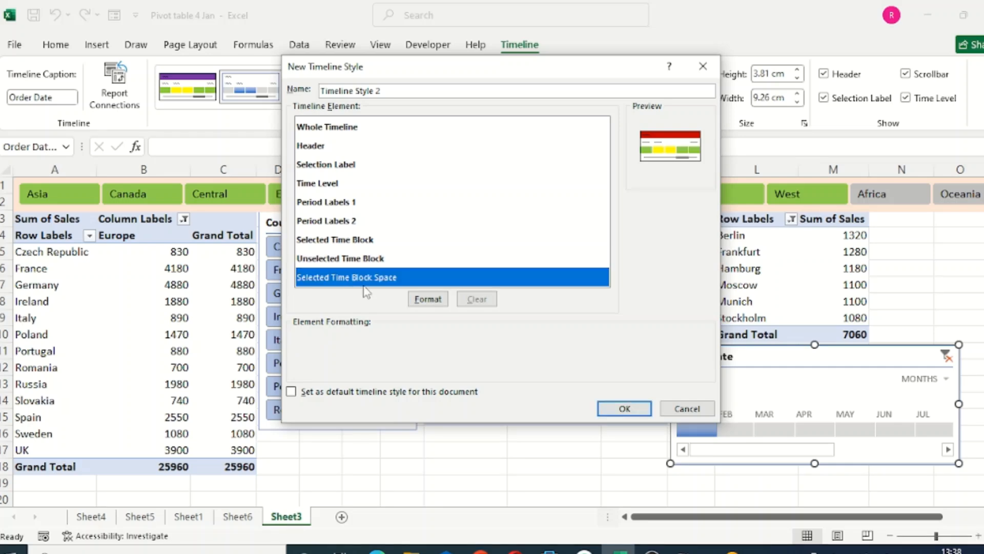
left_click(425, 298)
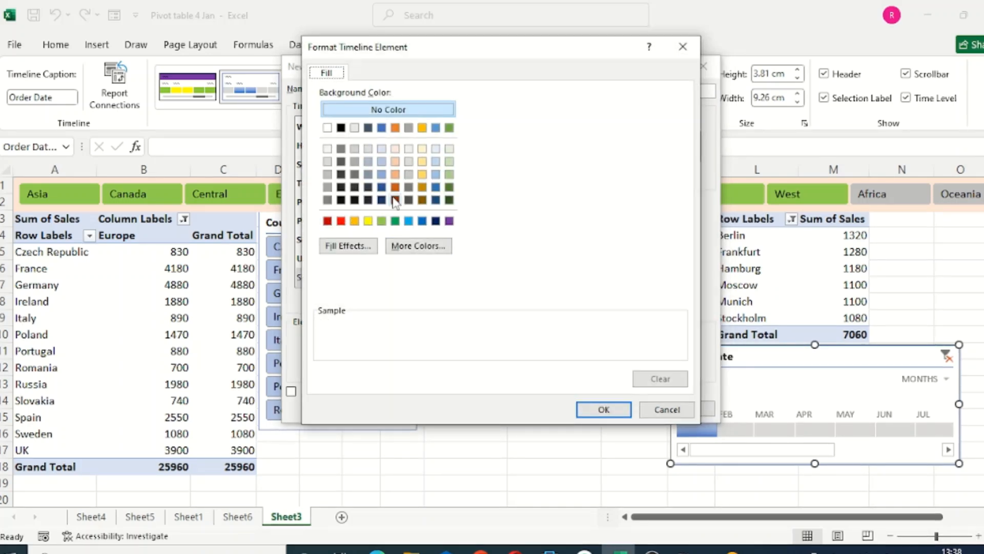
left_click(422, 150)
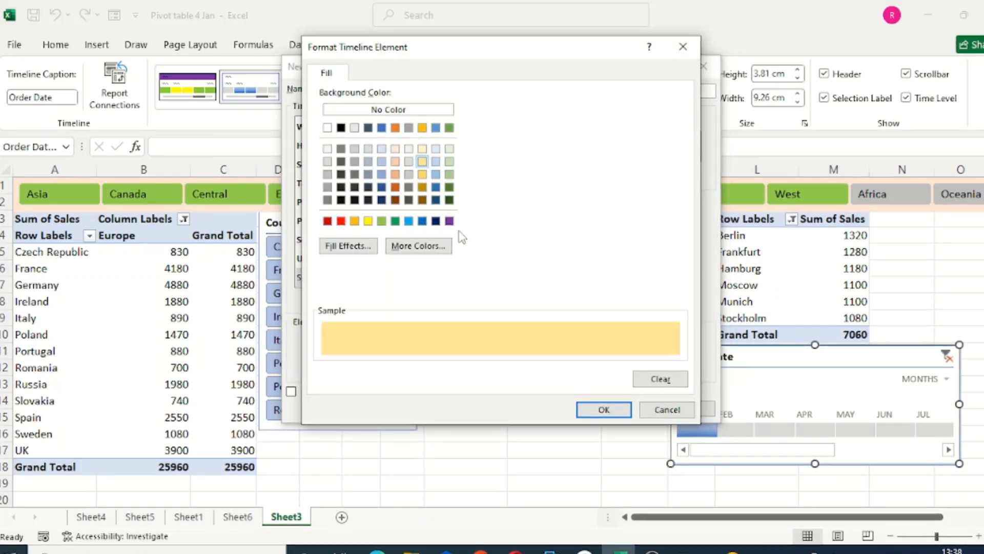
left_click(604, 408)
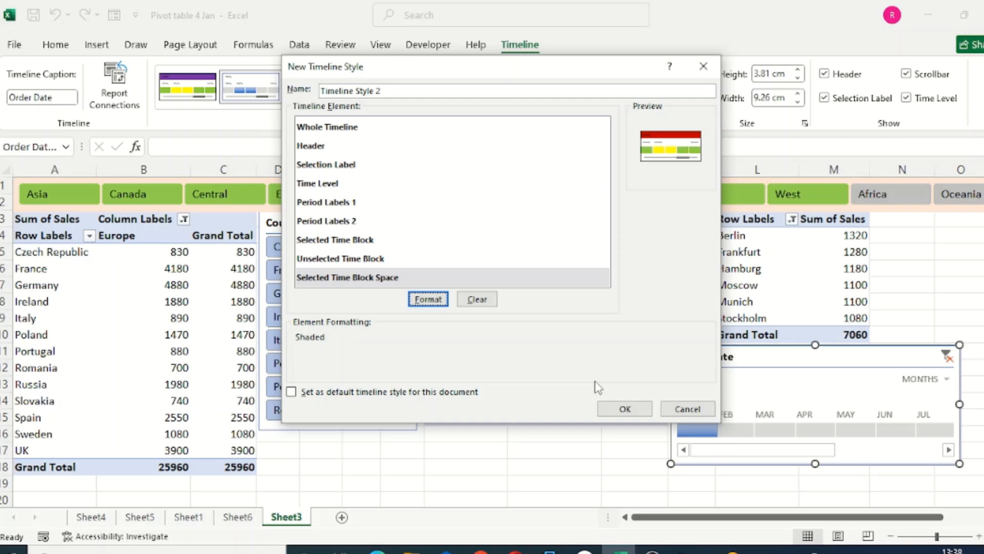
left_click(622, 407)
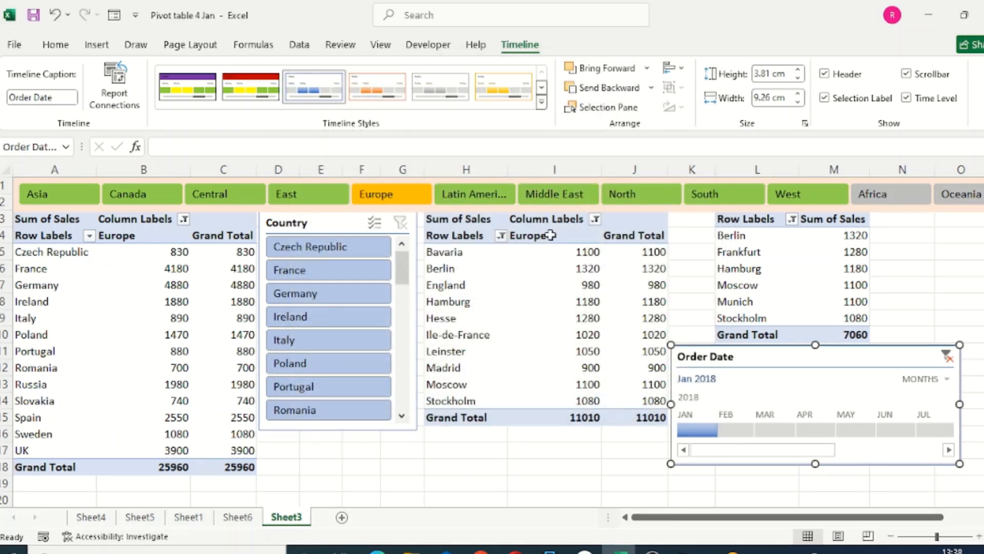
Step: Apply the custom timeline style with the red header to the Order Date timeline and deselect it
left_click(541, 105)
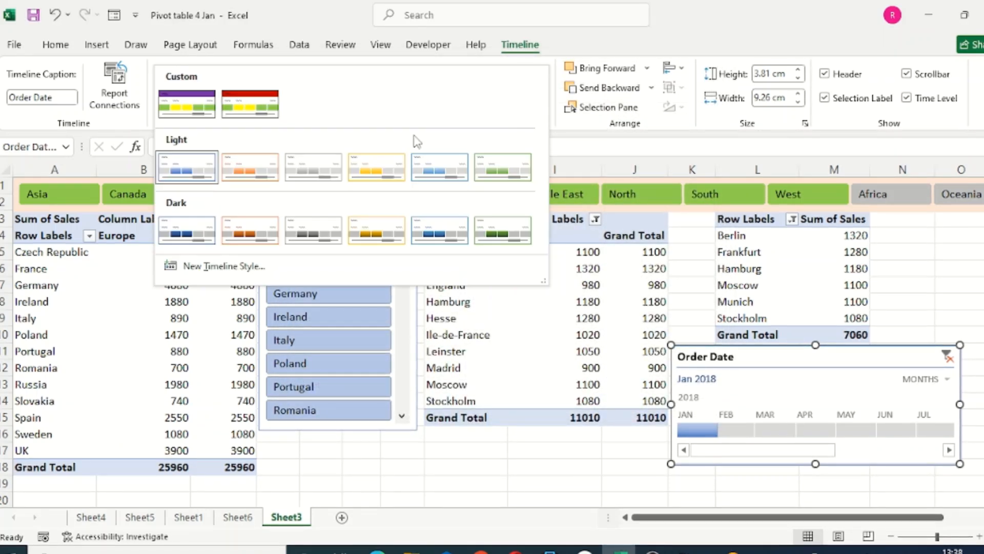
left_click(236, 112)
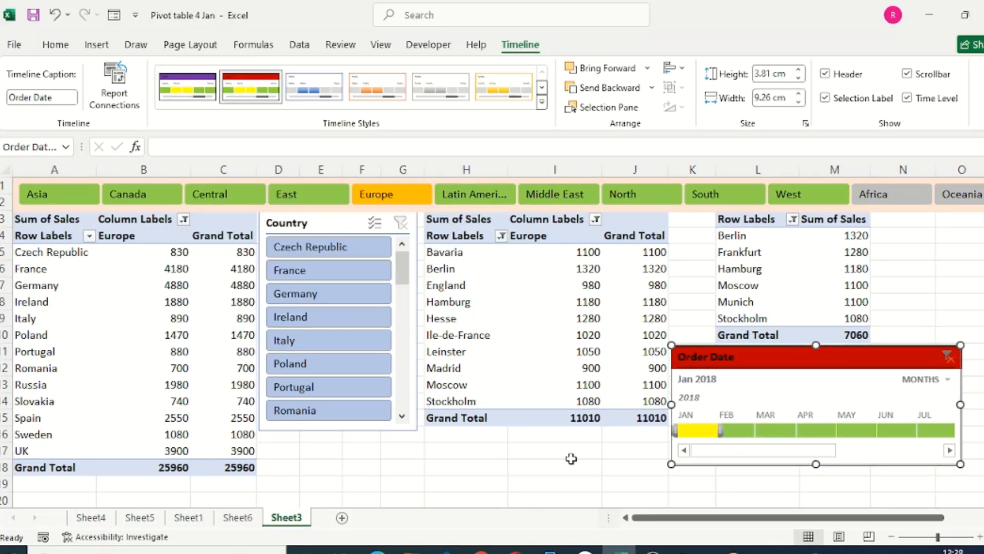
key("Escape")
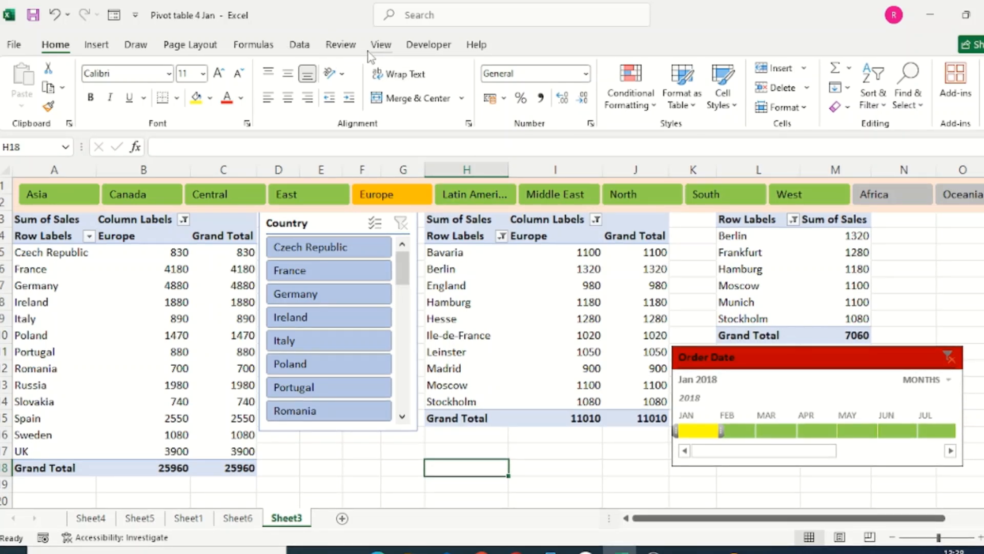
Step: Hide the gridlines on Sheet3
left_click(379, 46)
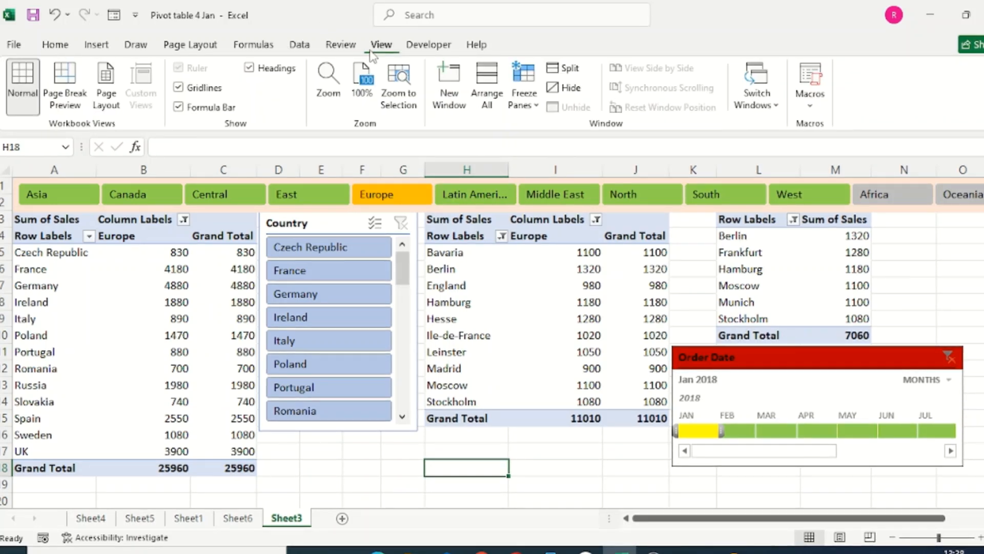
left_click(178, 88)
left_click(564, 477)
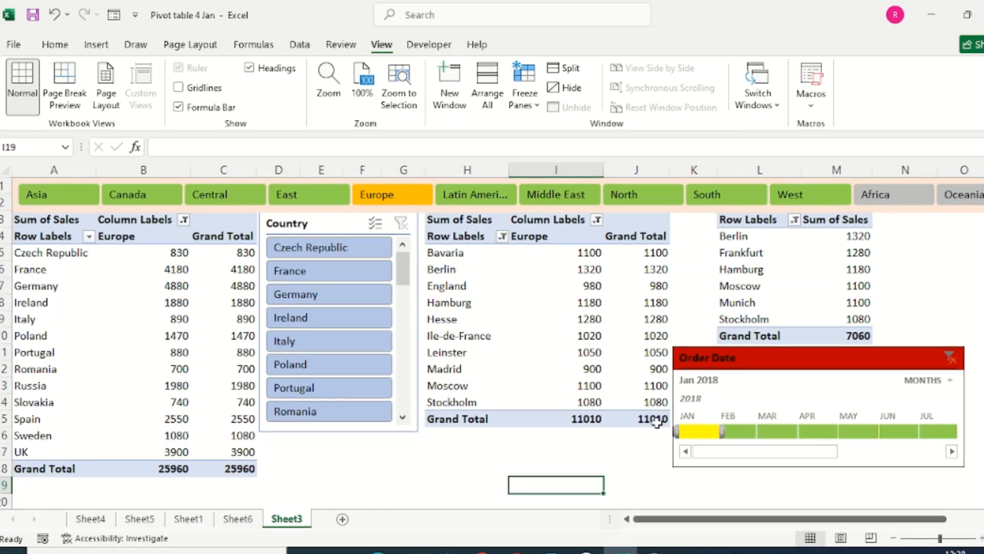
Step: Filter the pivot tables with the Order Date timeline by February, March and April 2018 in turn, ending on February 2018
left_click(735, 433)
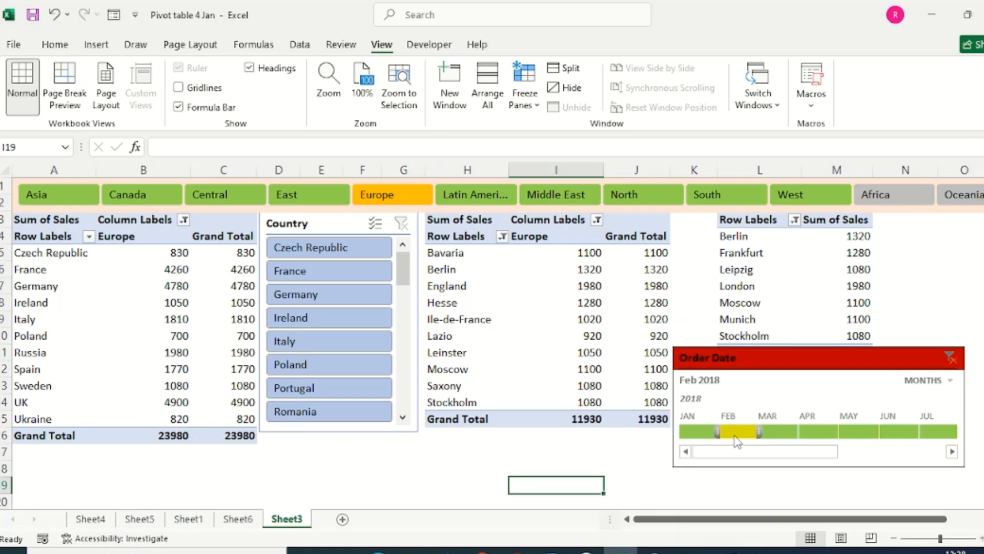
left_click(776, 433)
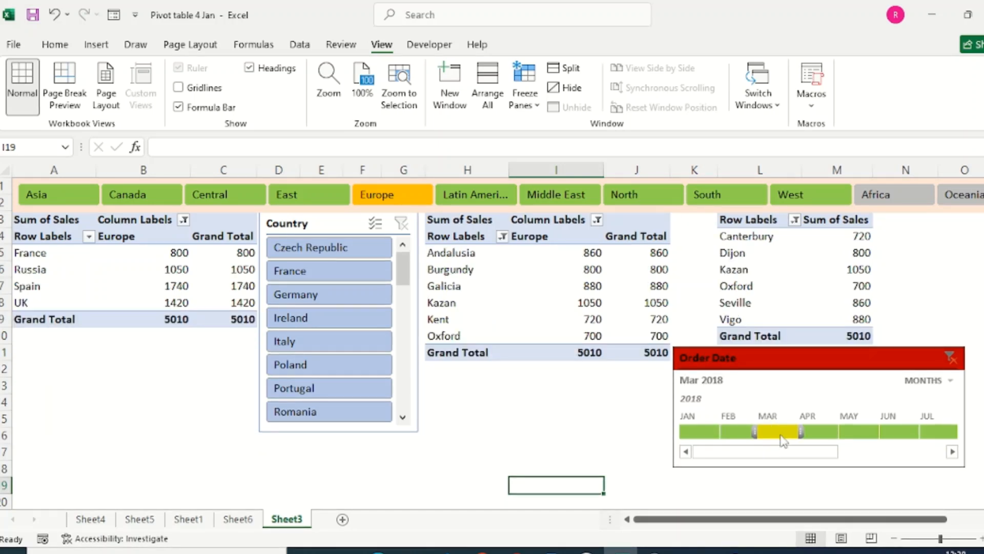
left_click(818, 433)
left_click(728, 433)
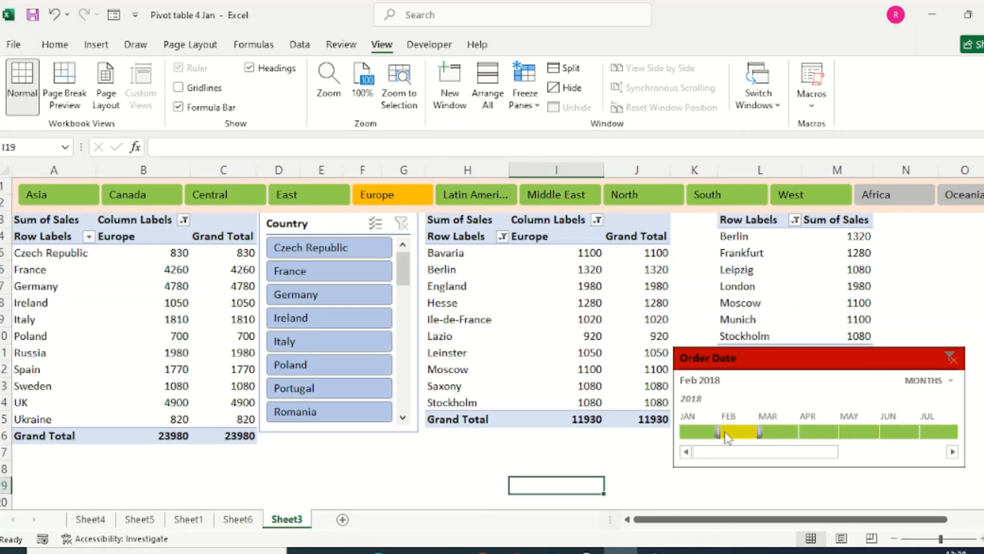